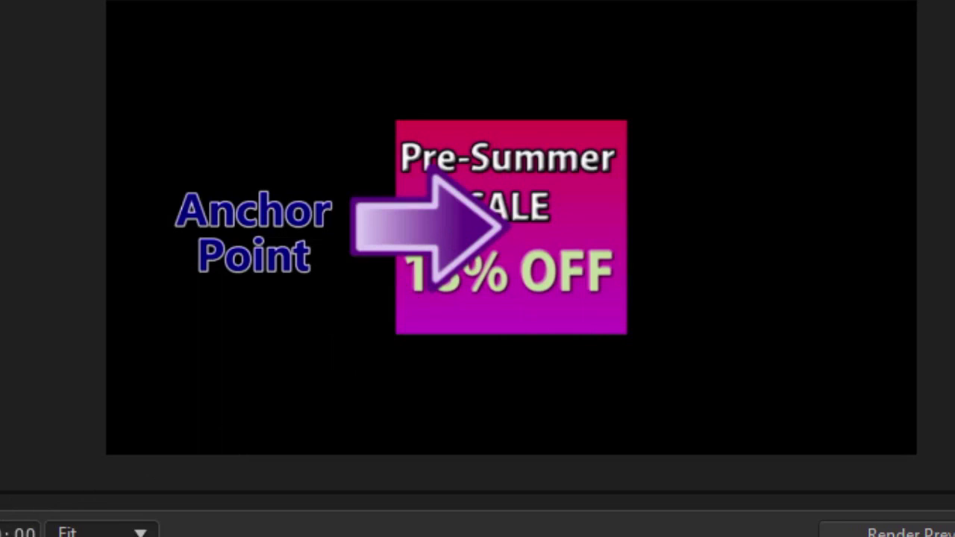
# Preview the sale graphic, then open the first Summer Sale clip in PiP Designer
pyautogui.press('space')
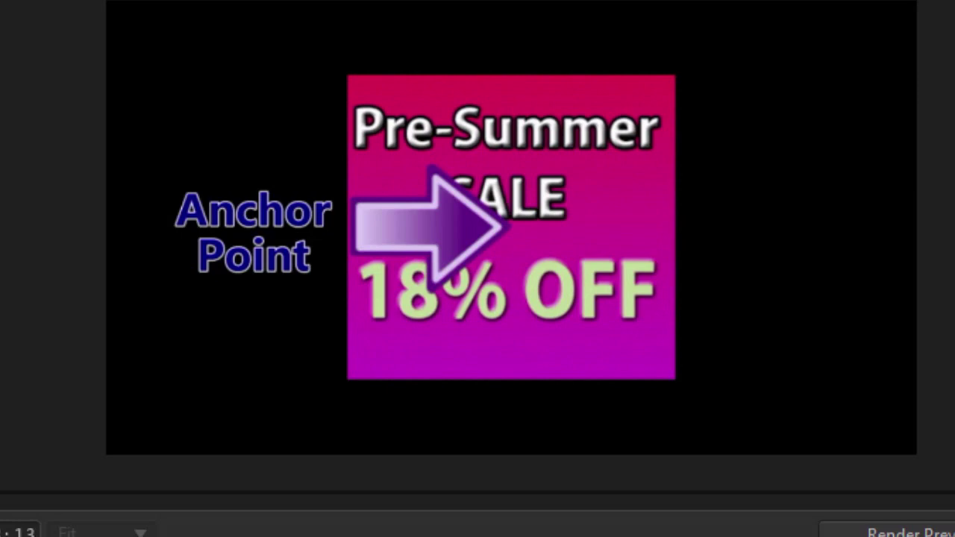
pyautogui.press('space')
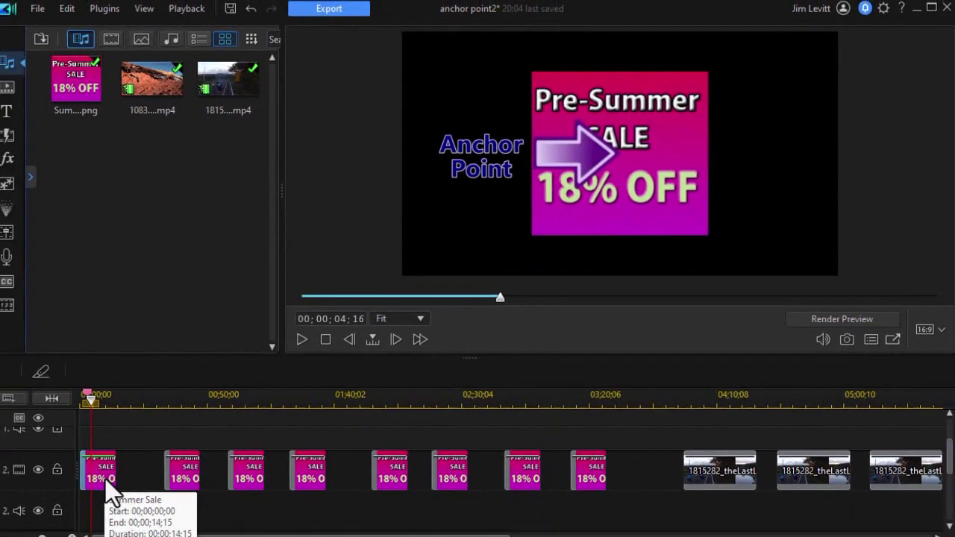
pyautogui.click(117, 470)
pyautogui.doubleClick(121, 469)
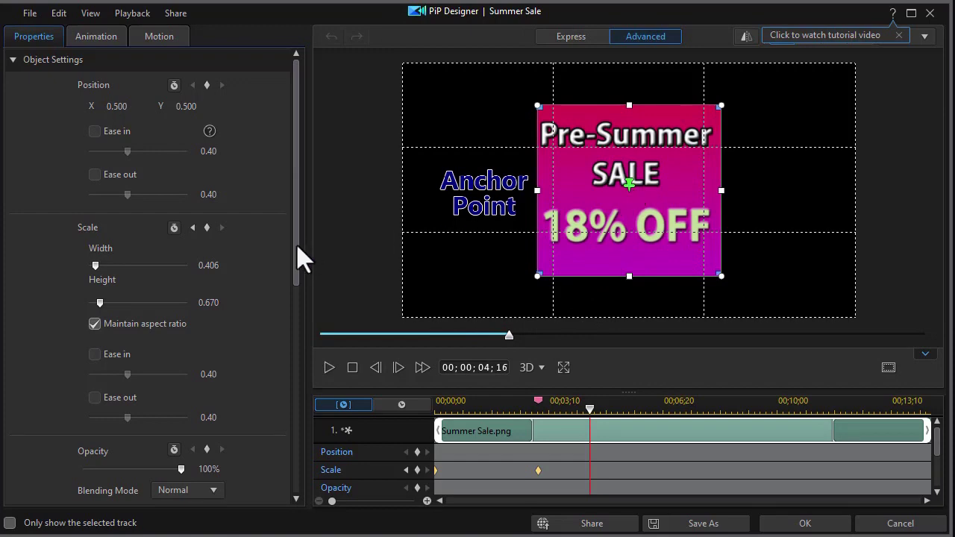
# Scroll Properties to Anchor Point and toggle the Display anchor point marker, leaving it shown
pyautogui.moveTo(303, 258); pyautogui.dragTo(296, 418)
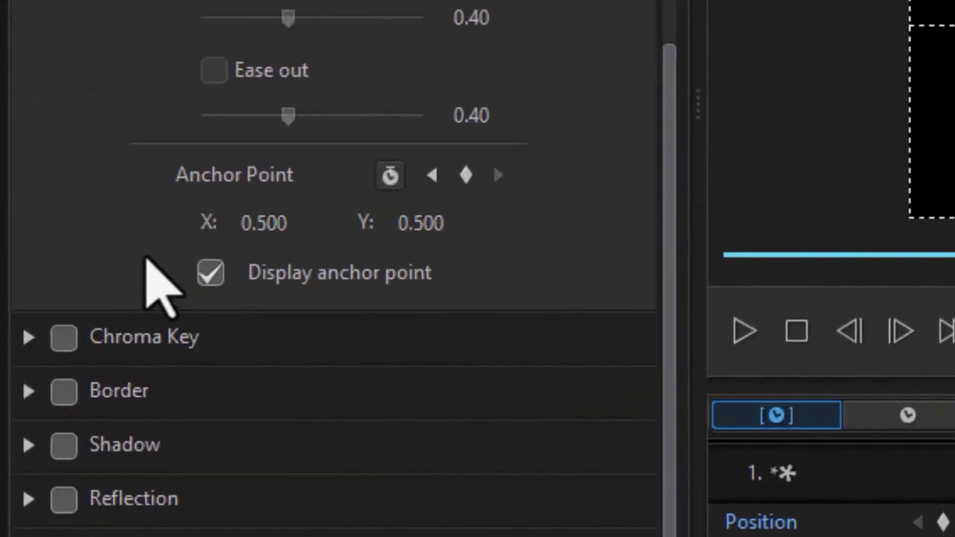
pyautogui.click(242, 240)
pyautogui.click(243, 241)
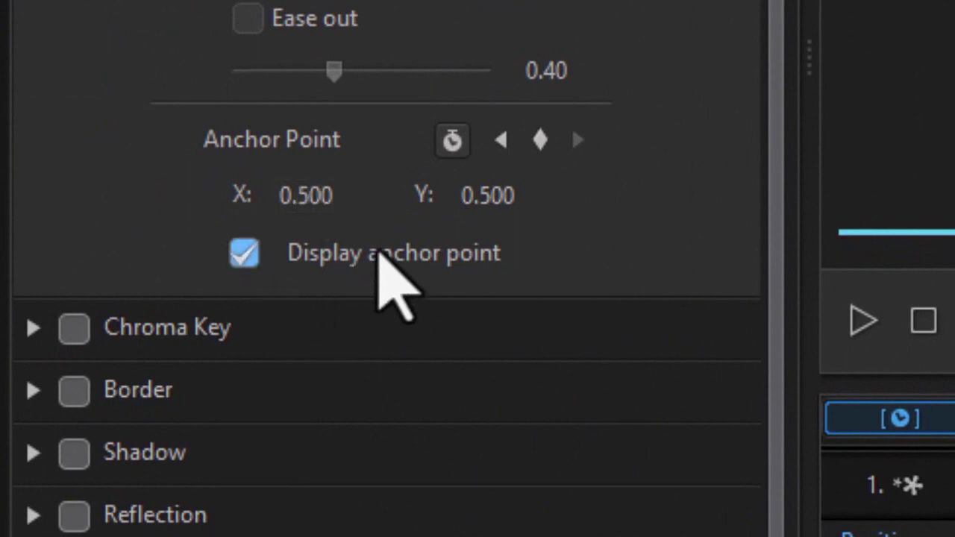
pyautogui.click(249, 248)
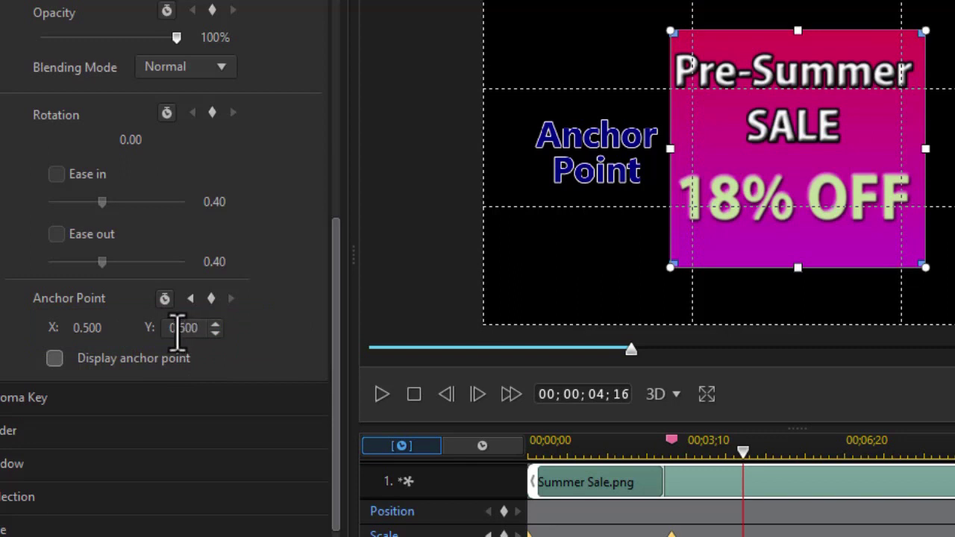
pyautogui.click(55, 359)
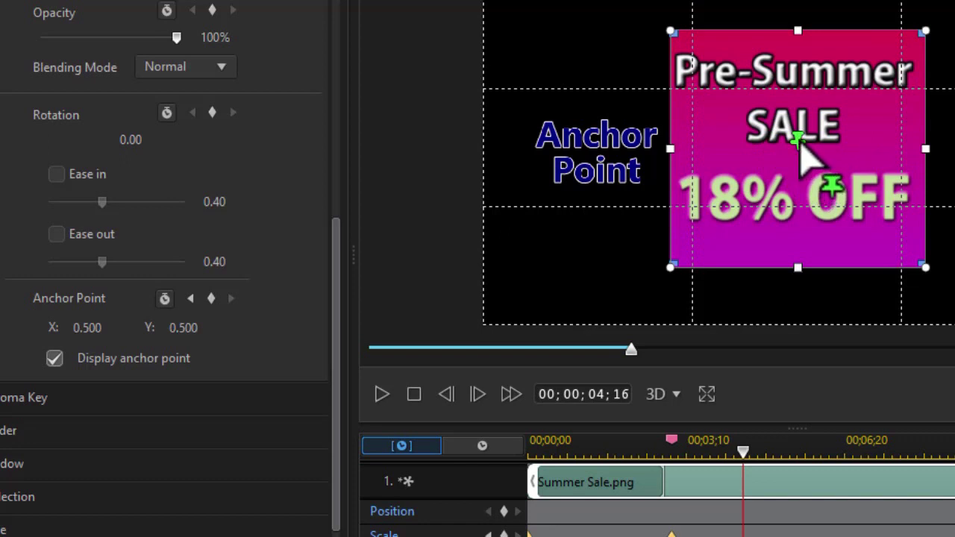
# Drag the anchor to both corners, settle it below the OFF text, then close the designer
pyautogui.moveTo(800, 147)
pyautogui.mouseDown()
pyautogui.moveTo(697, 77)
pyautogui.moveTo(672, 44)
pyautogui.mouseUp()
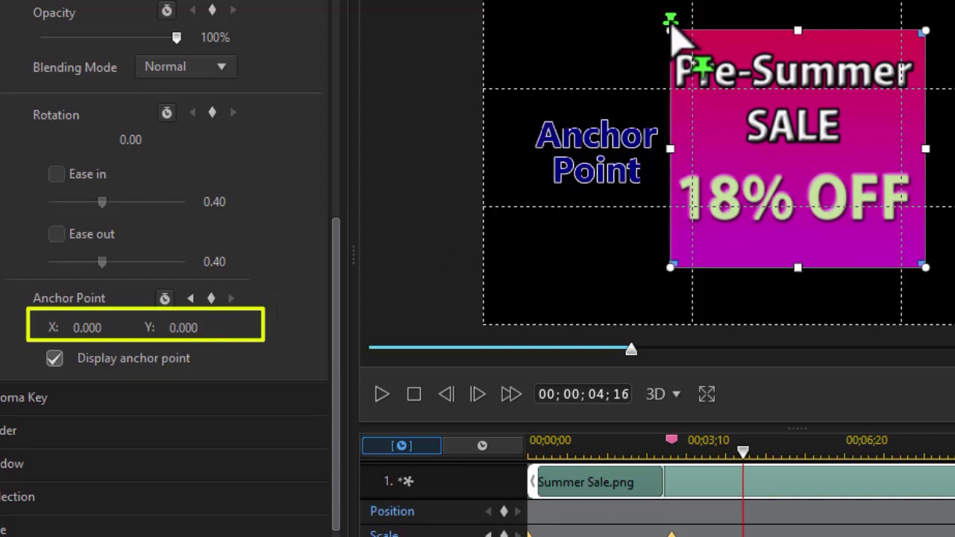
pyautogui.moveTo(671, 29)
pyautogui.mouseDown()
pyautogui.moveTo(784, 128)
pyautogui.moveTo(933, 291)
pyautogui.mouseUp()
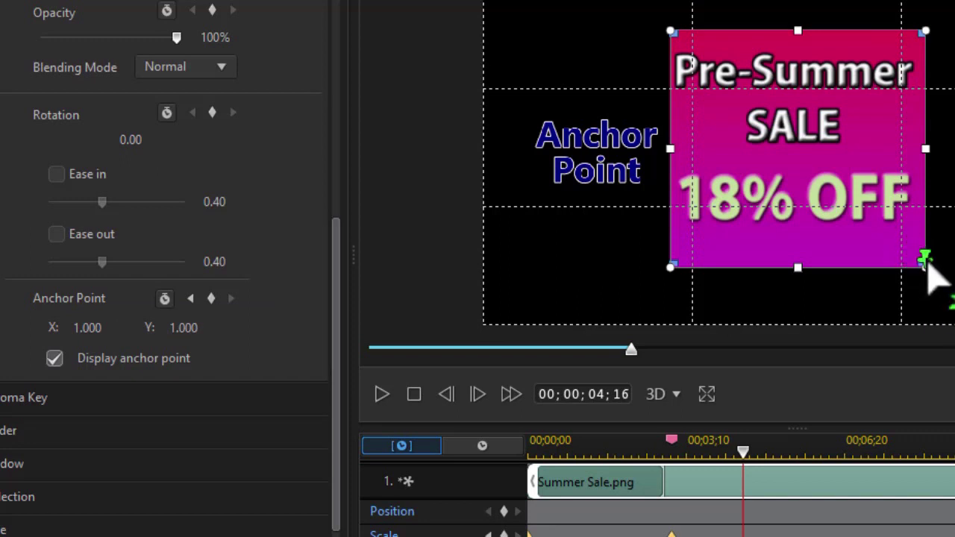
pyautogui.moveTo(925, 259); pyautogui.dragTo(875, 235)
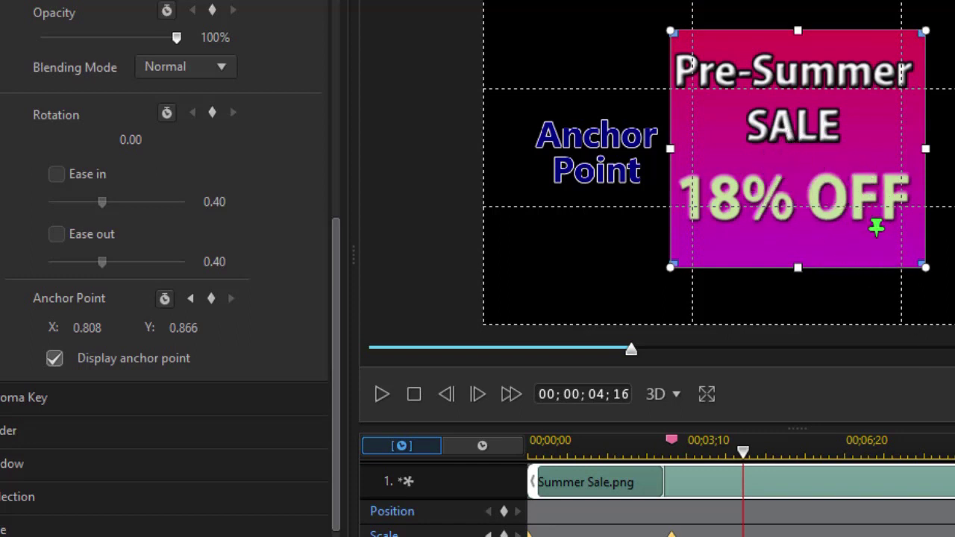
pyautogui.press('Escape')
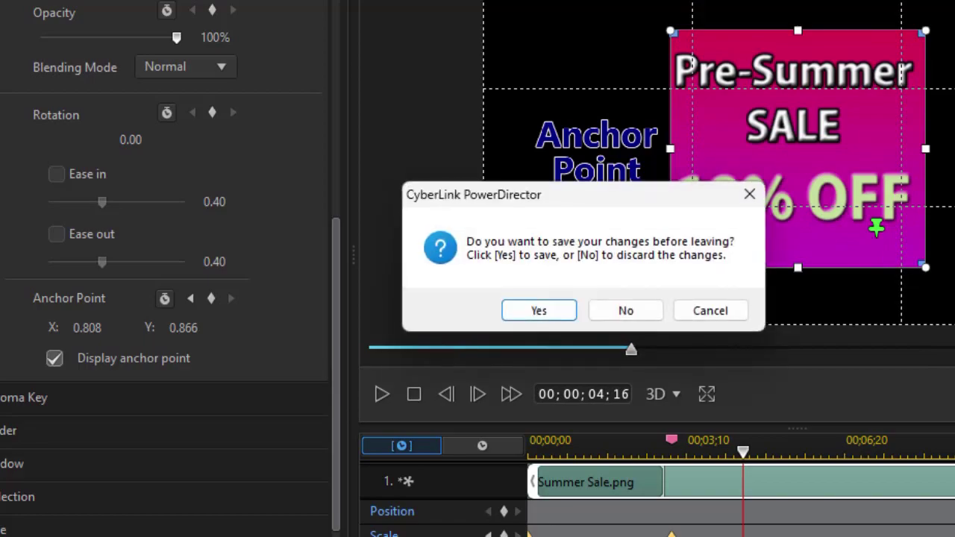
pyautogui.click(540, 309)
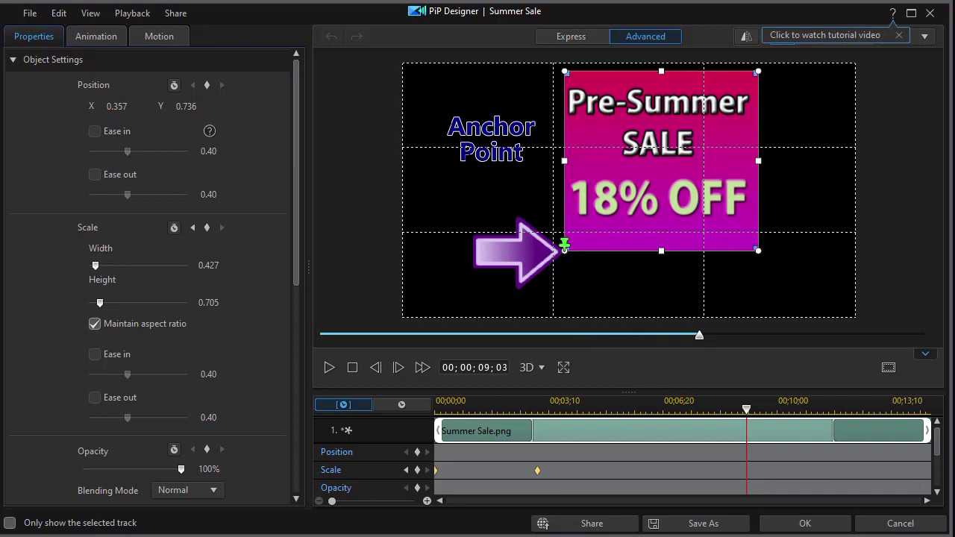
pyautogui.moveTo(939, 435); pyautogui.dragTo(938, 466)
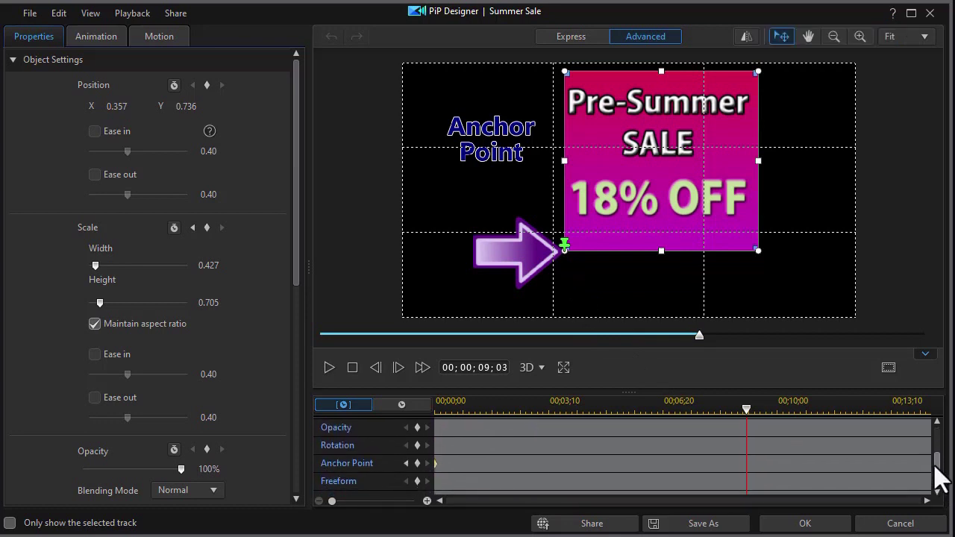
pyautogui.click(406, 464)
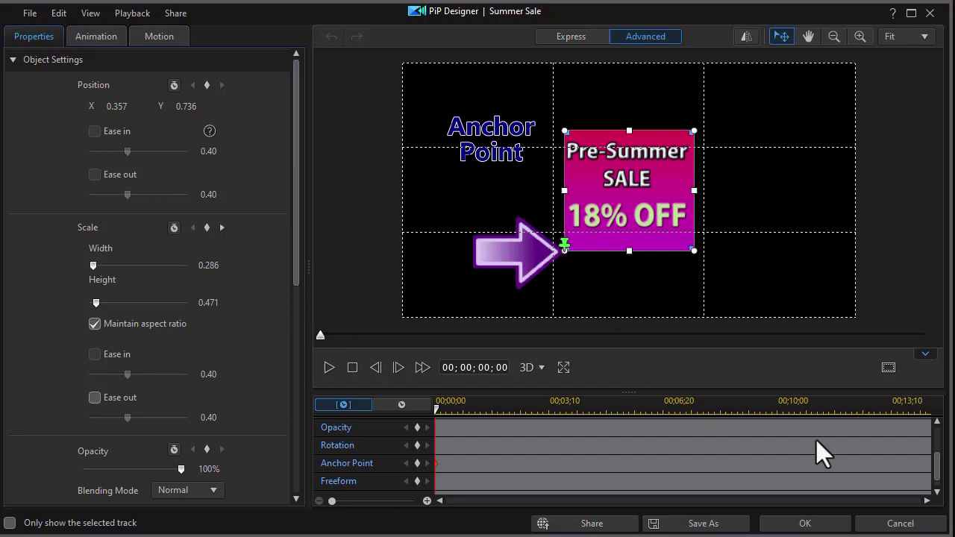
pyautogui.click(896, 527)
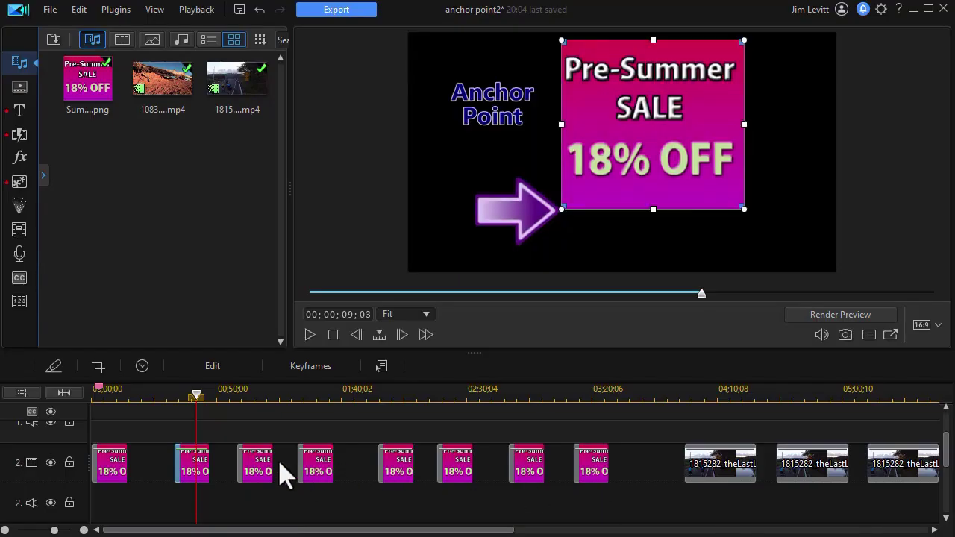
# Move the playhead to a later Summer Sale clip where the arrow sits behind the box
pyautogui.click(234, 391)
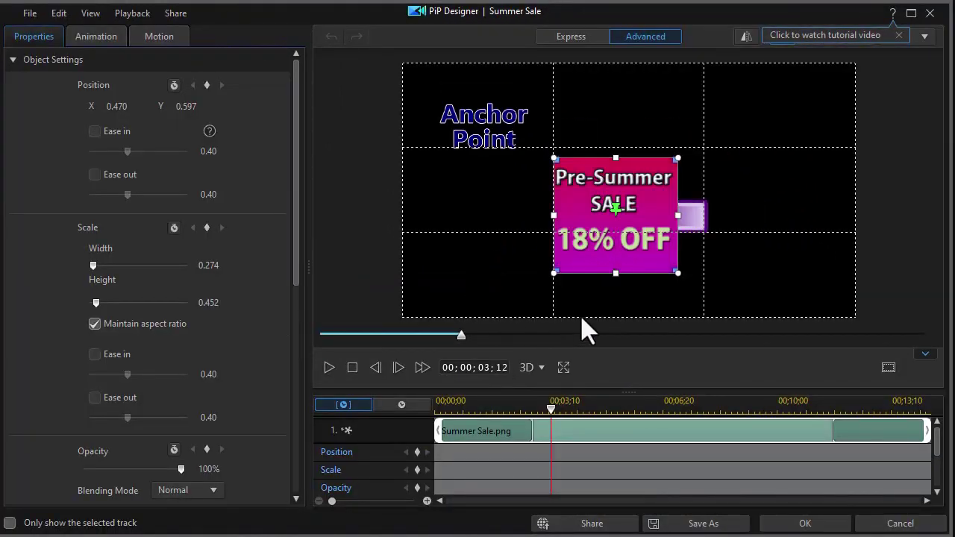
# Jump to the Rotation keyframe at 00;00;03;00, then cancel out of the designer without saving
pyautogui.moveTo(938, 429); pyautogui.dragTo(949, 486)
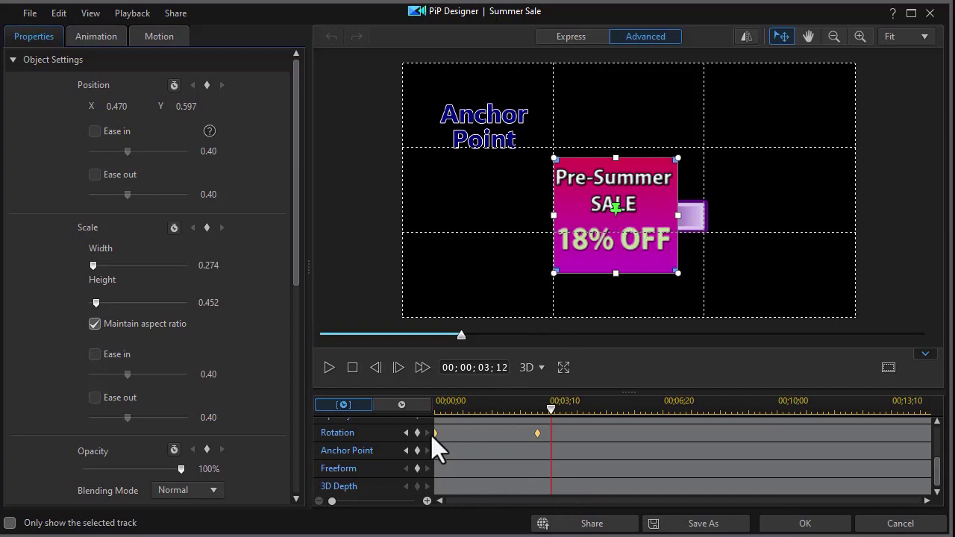
pyautogui.click(538, 434)
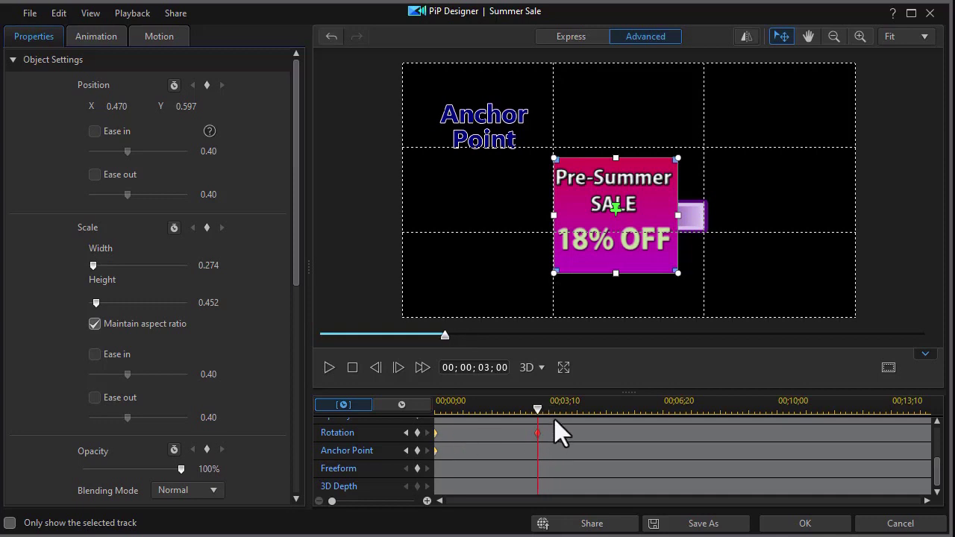
pyautogui.click(903, 524)
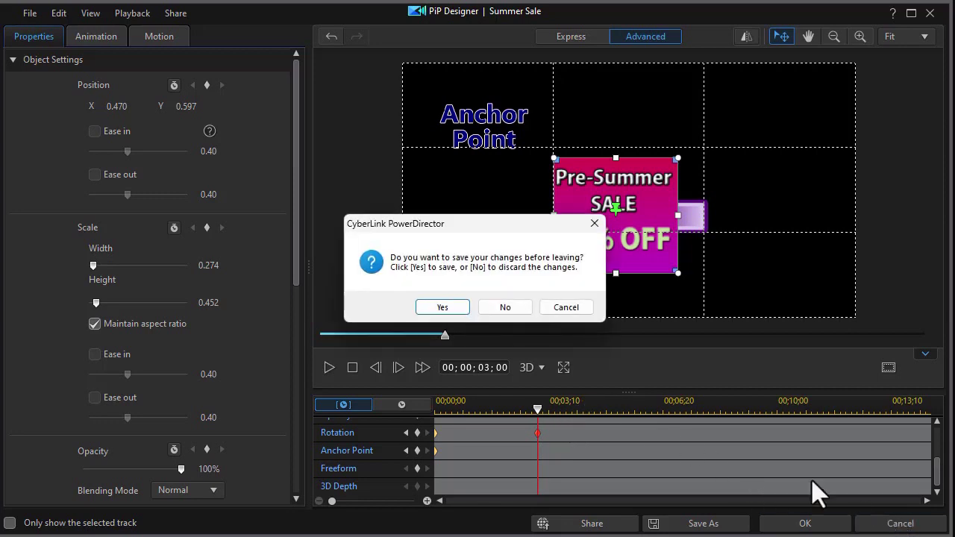
pyautogui.click(516, 307)
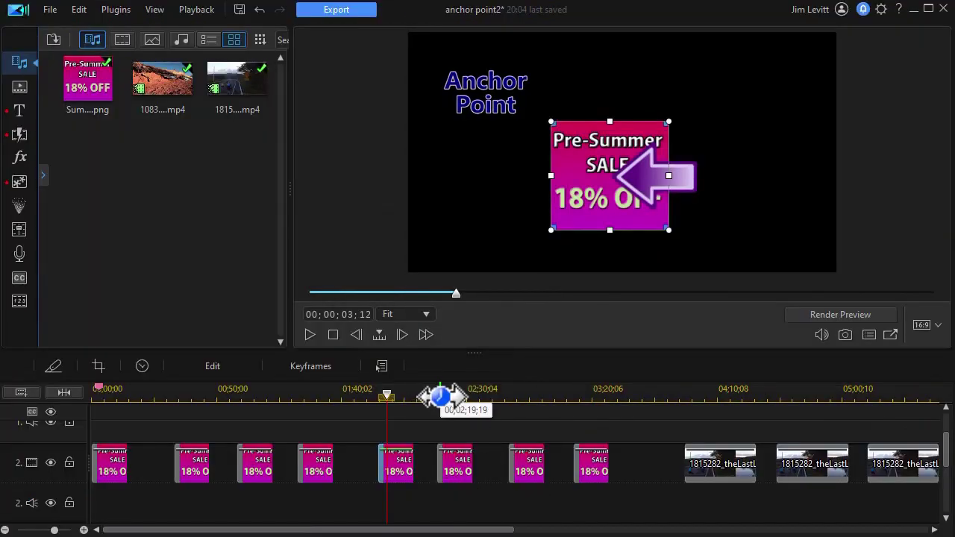
# Play the rotating sale clip from just before its start, then reopen it in PiP Designer
pyautogui.click(440, 397)
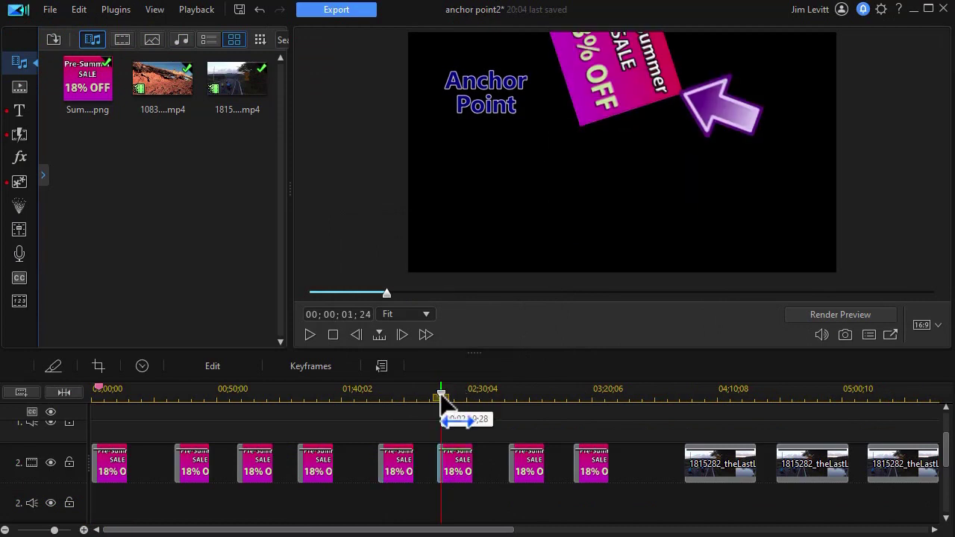
pyautogui.click(436, 397)
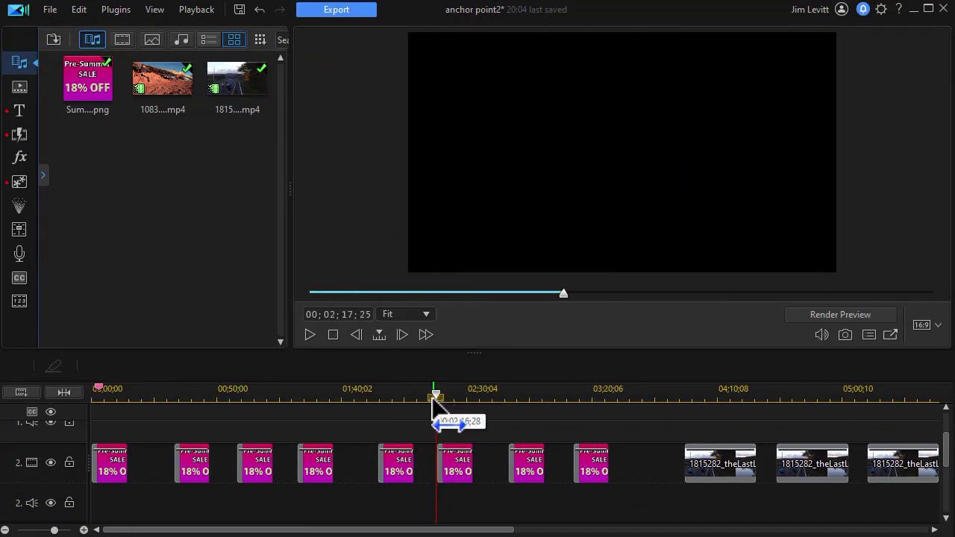
pyautogui.click(309, 335)
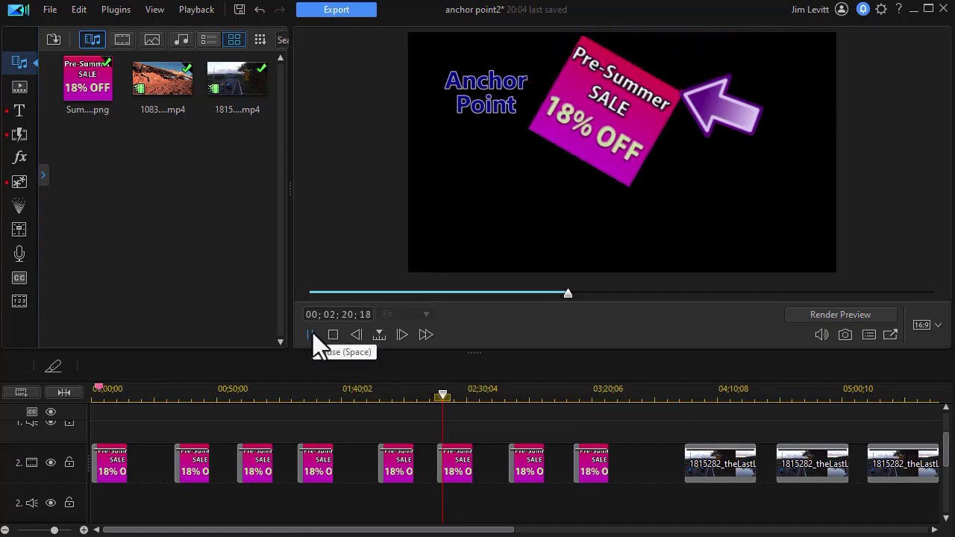
pyautogui.click(313, 334)
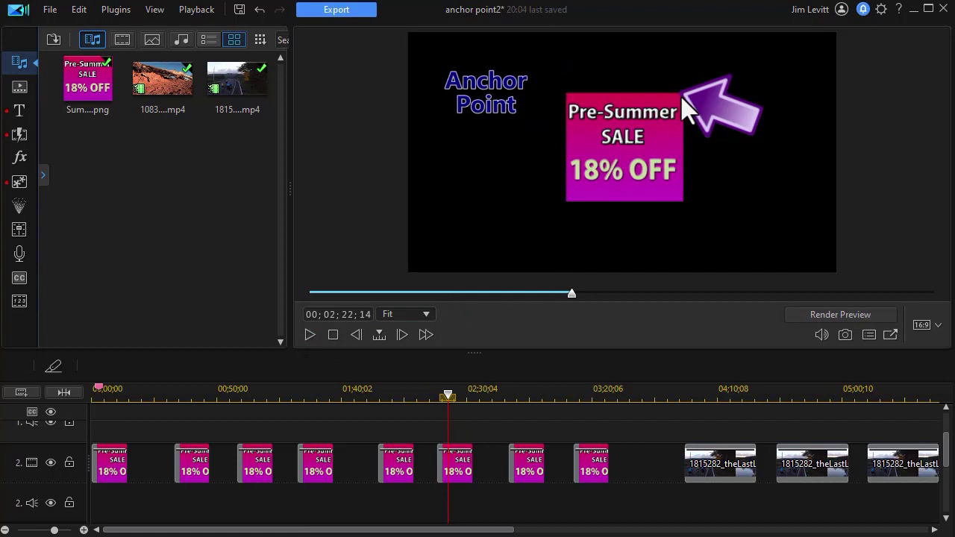
pyautogui.click(460, 472)
pyautogui.doubleClick(462, 464)
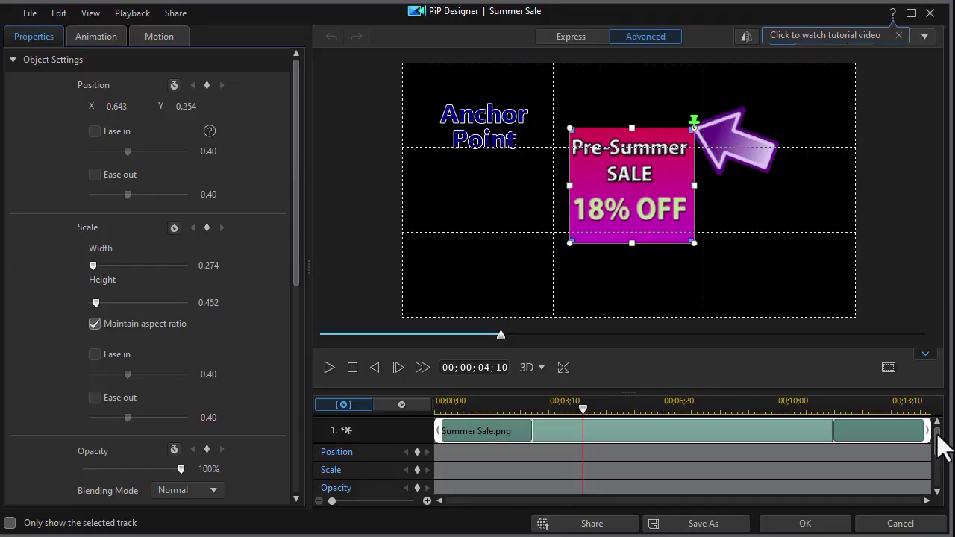
pyautogui.moveTo(938, 437); pyautogui.dragTo(938, 473)
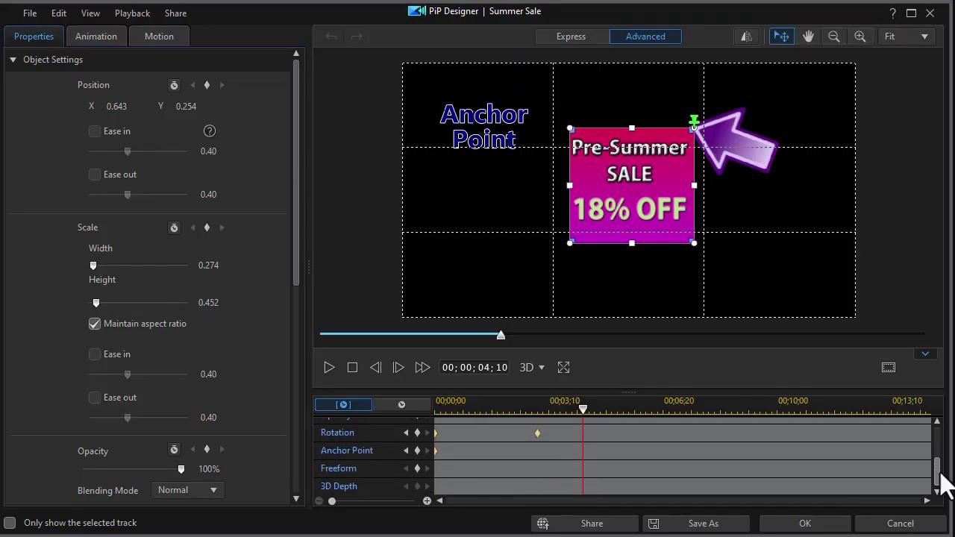
pyautogui.click(408, 451)
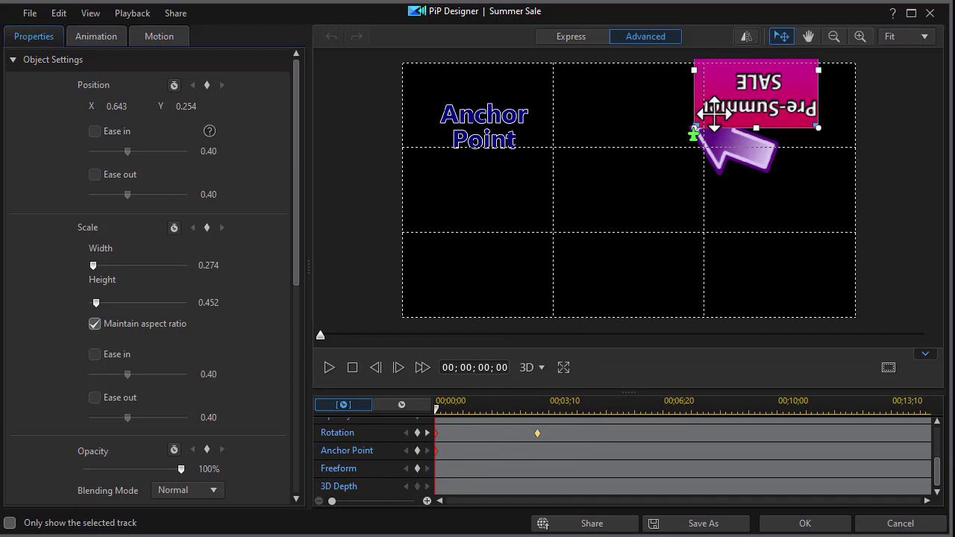
pyautogui.moveTo(695, 135); pyautogui.dragTo(698, 135)
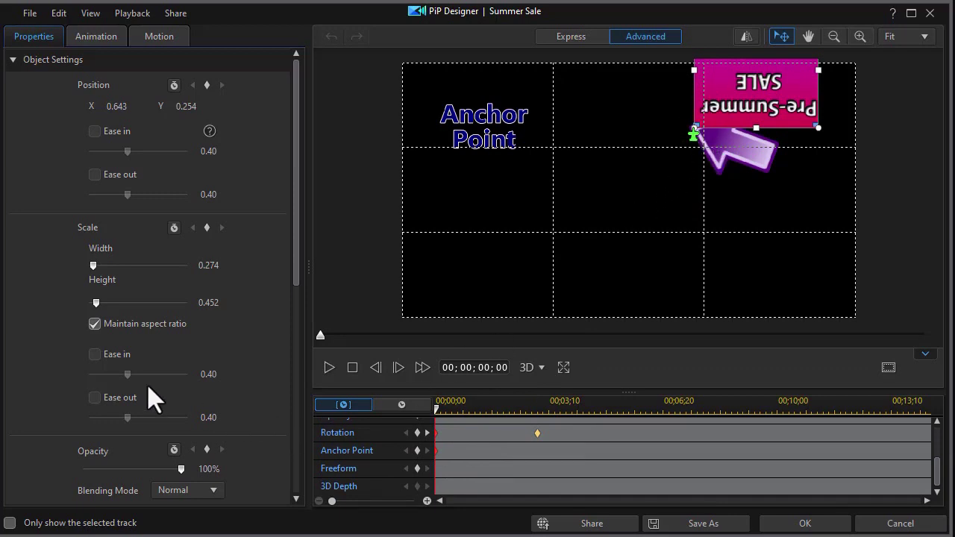
pyautogui.moveTo(294, 257); pyautogui.dragTo(282, 391)
pyautogui.scroll(2, 143, 430)
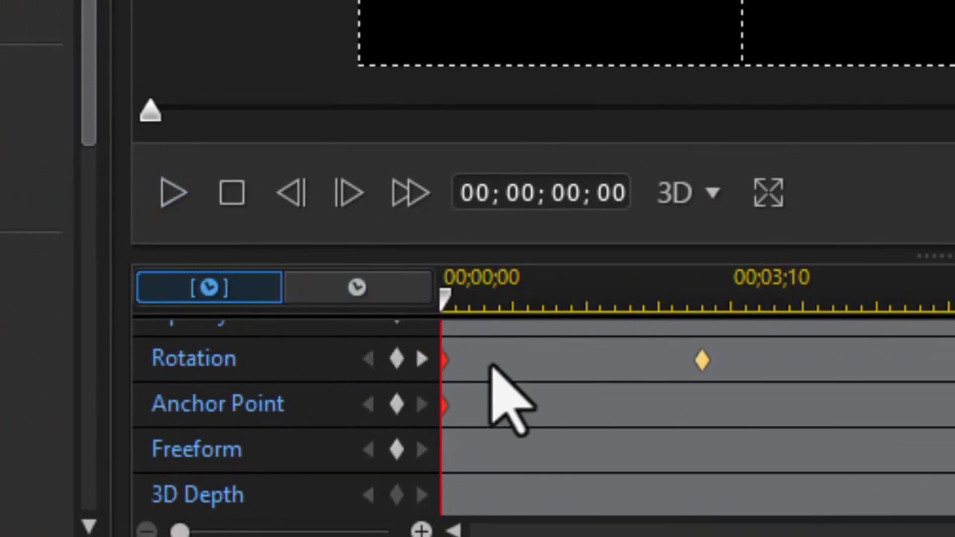
pyautogui.click(421, 359)
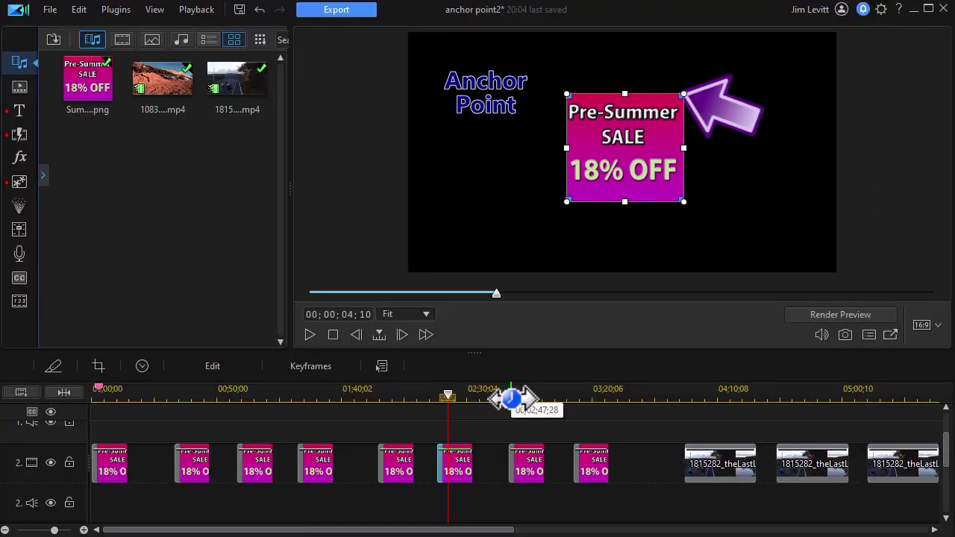
pyautogui.click(510, 395)
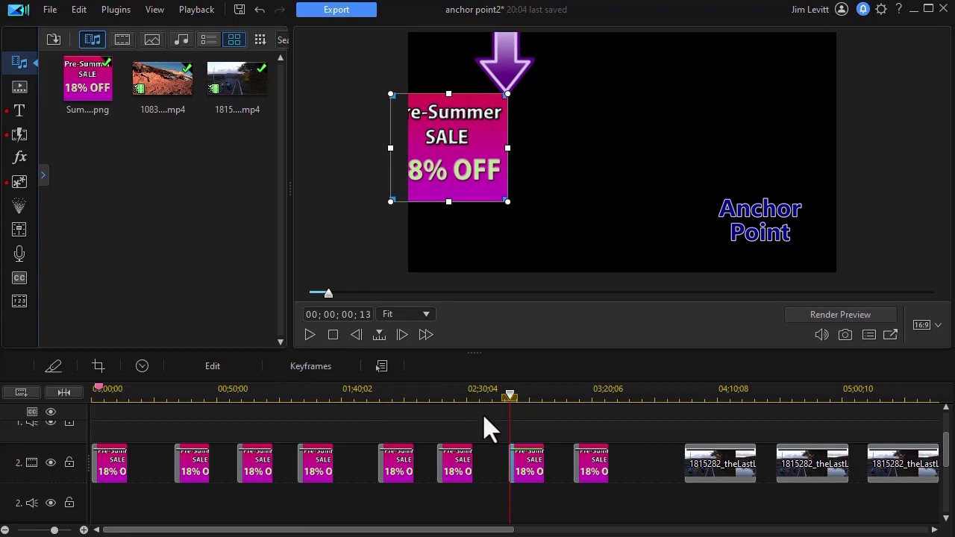
# Play the later sale clip from about 02;46;23 to watch it slide under the purple arrow
pyautogui.click(515, 411)
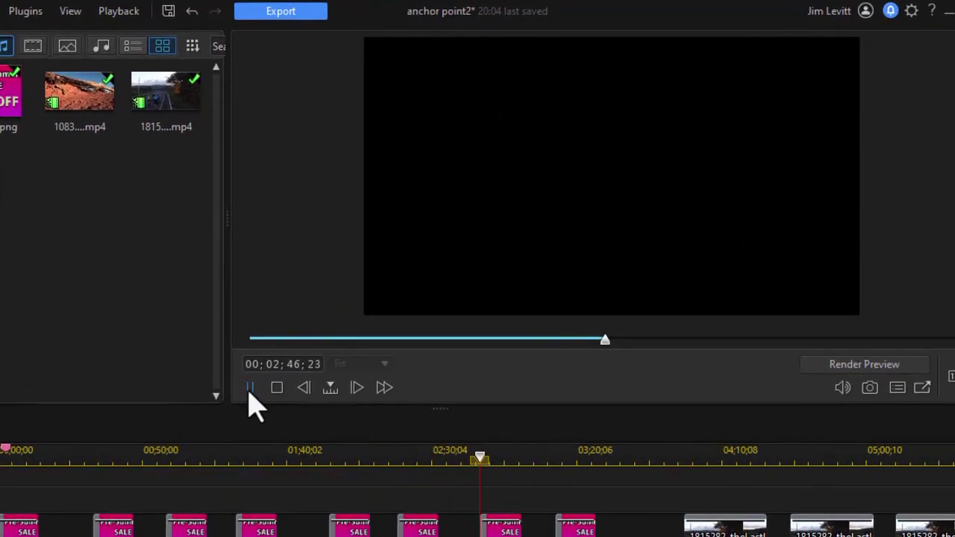
pyautogui.click(310, 335)
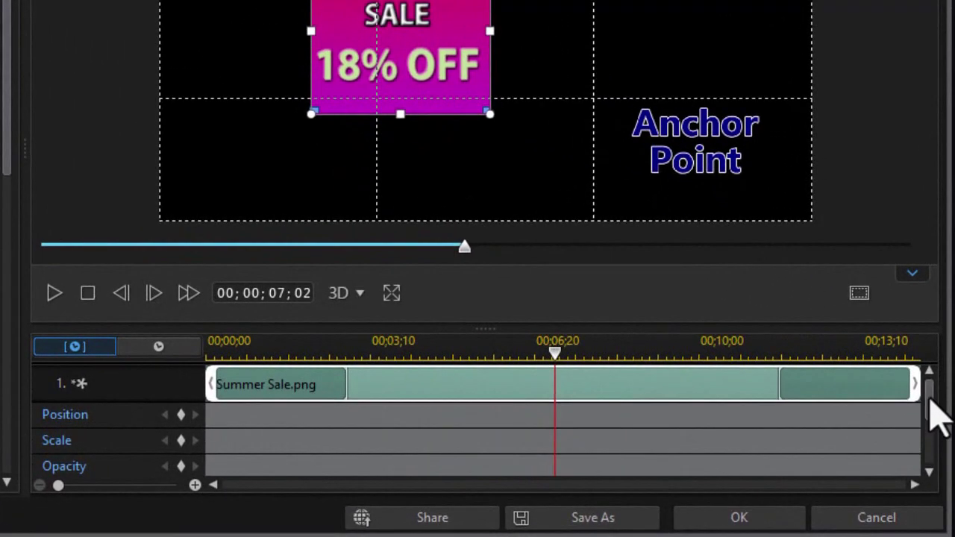
# Step back to the first anchor point keyframe and place the anchor on the box's top-right corner
pyautogui.scroll(-1, 936, 414)
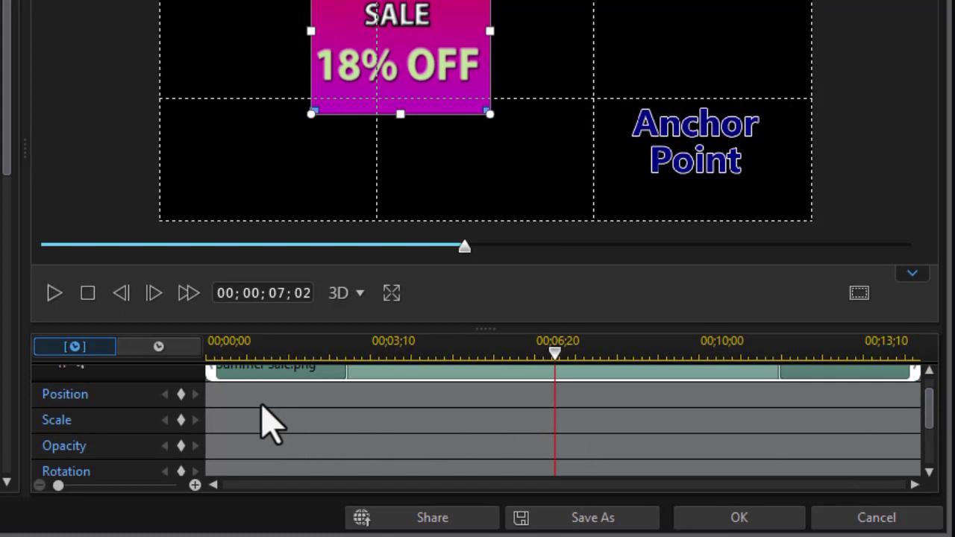
pyautogui.moveTo(926, 401); pyautogui.dragTo(931, 439)
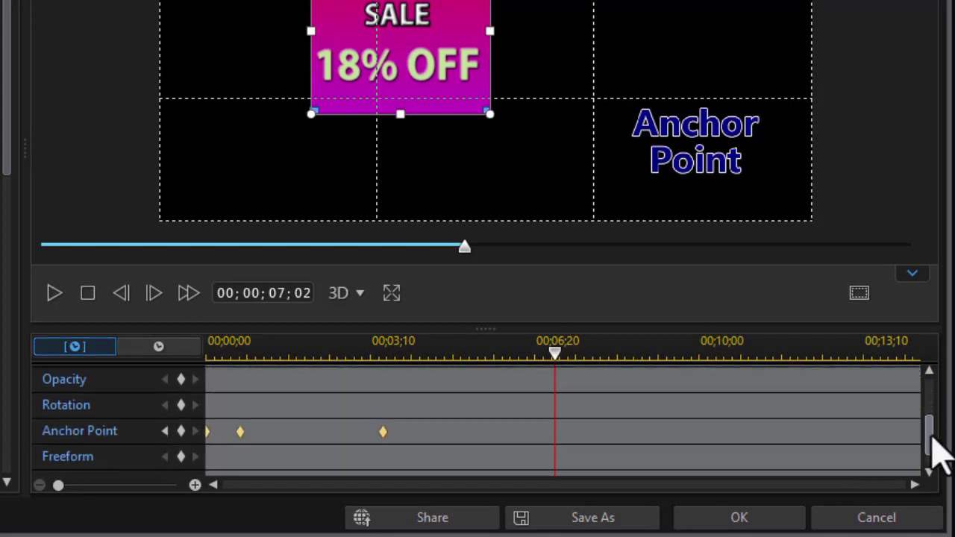
pyautogui.scroll(-1, 939, 452)
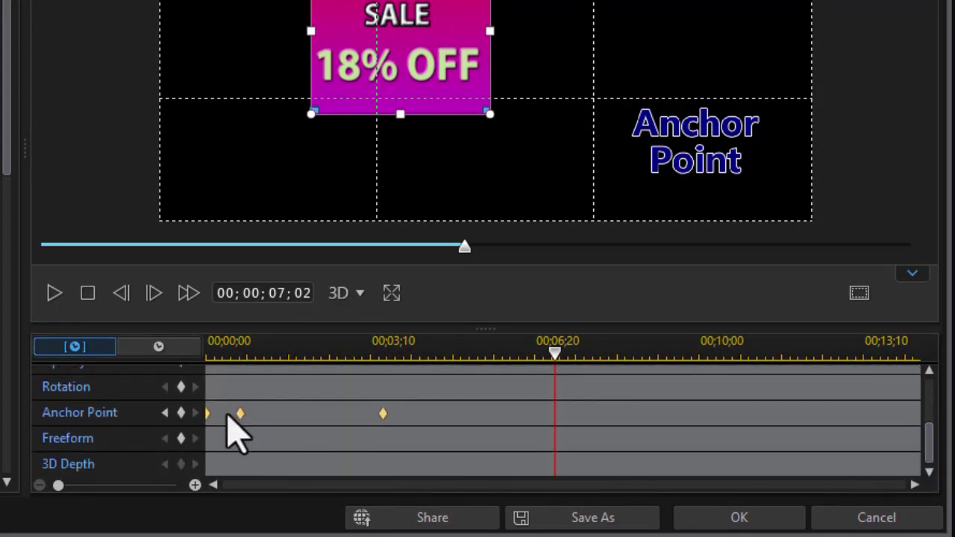
pyautogui.click(165, 413)
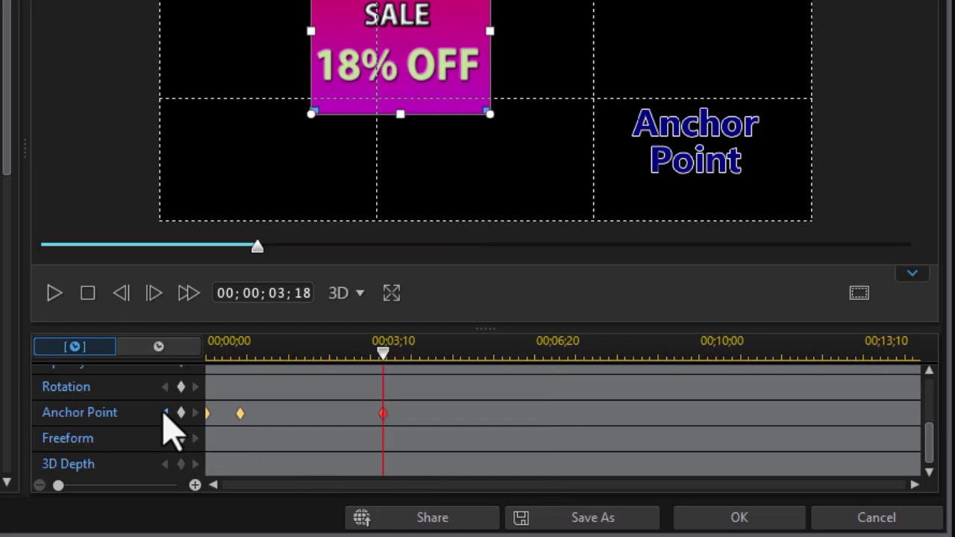
pyautogui.click(165, 413)
pyautogui.click(165, 413)
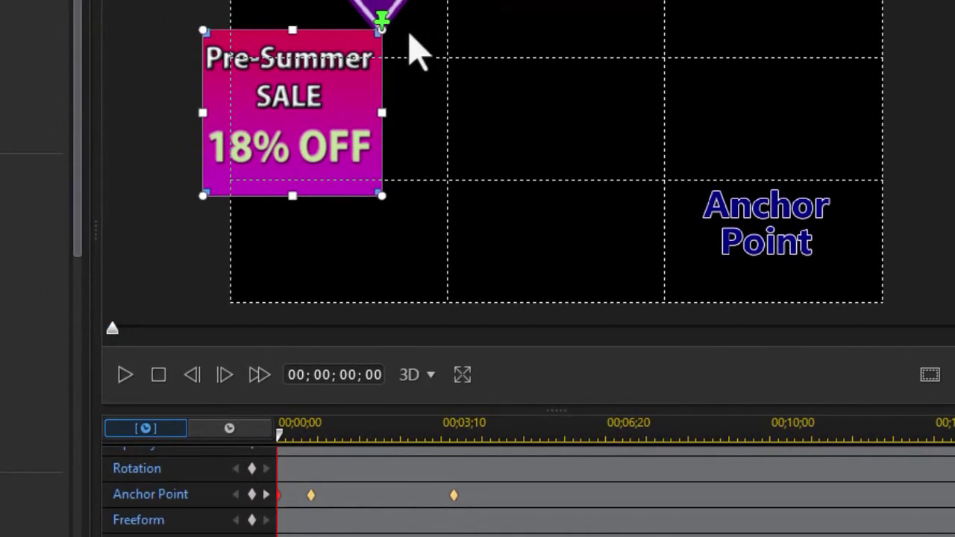
pyautogui.moveTo(383, 37)
pyautogui.mouseDown()
pyautogui.moveTo(391, 47)
pyautogui.moveTo(385, 39)
pyautogui.mouseUp()
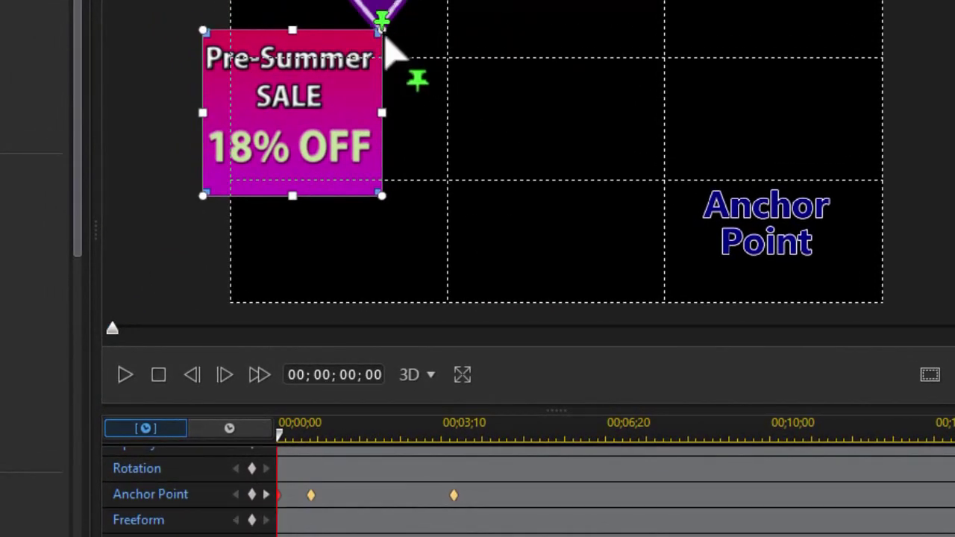
# Advance to the anchor point keyframe at 3;18 and set the anchor on the box's top-left corner
pyautogui.click(266, 496)
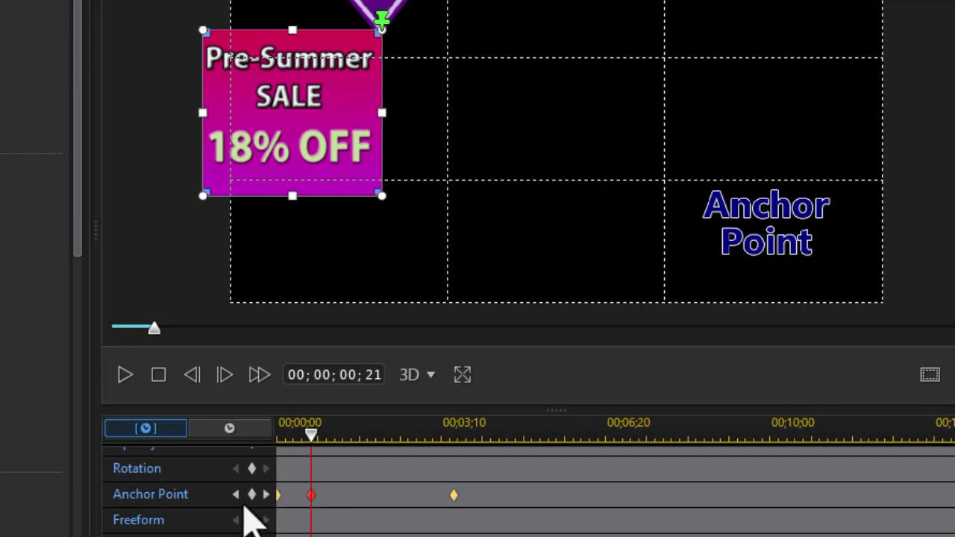
pyautogui.click(266, 494)
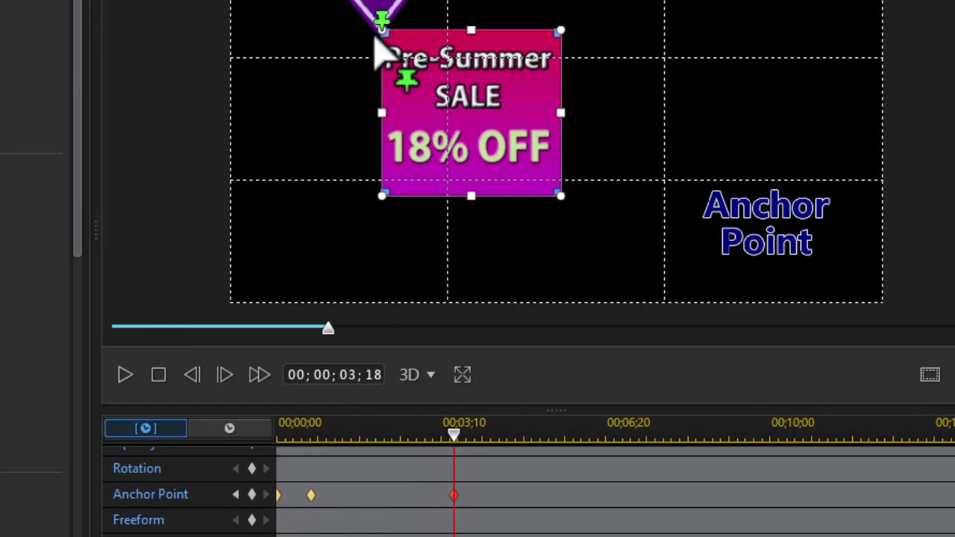
pyautogui.moveTo(381, 30); pyautogui.dragTo(380, 34)
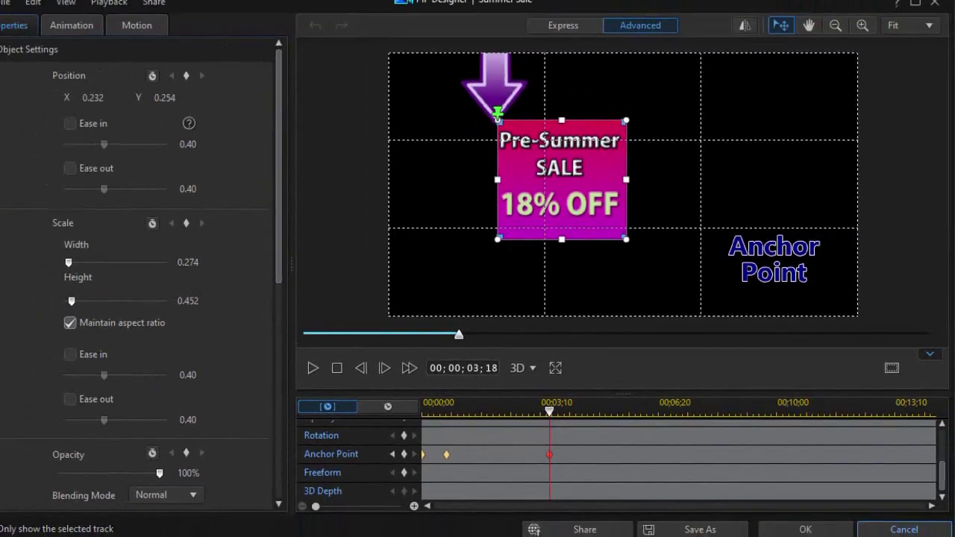
# Confirm the anchor changes and move the playhead to the next sale clip near 03;11;08
pyautogui.click(806, 524)
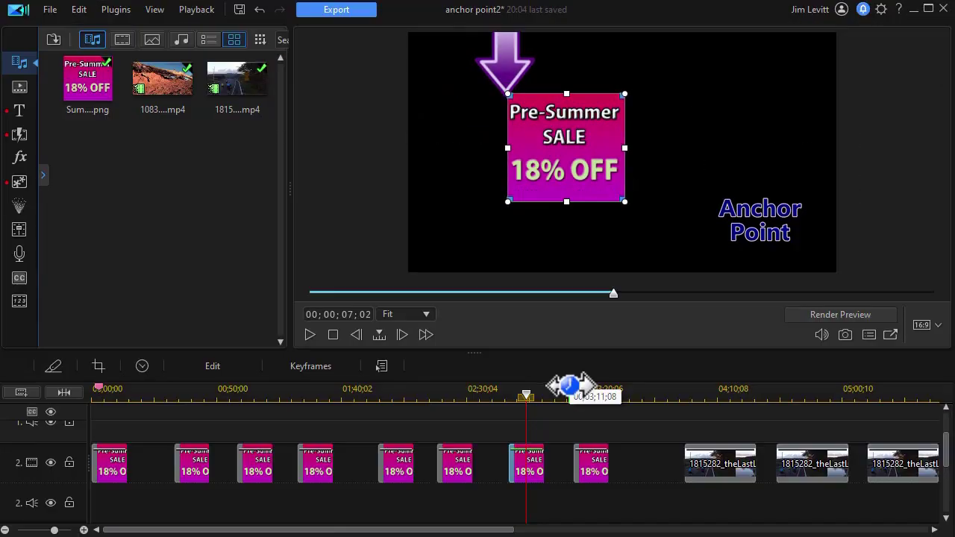
pyautogui.click(569, 394)
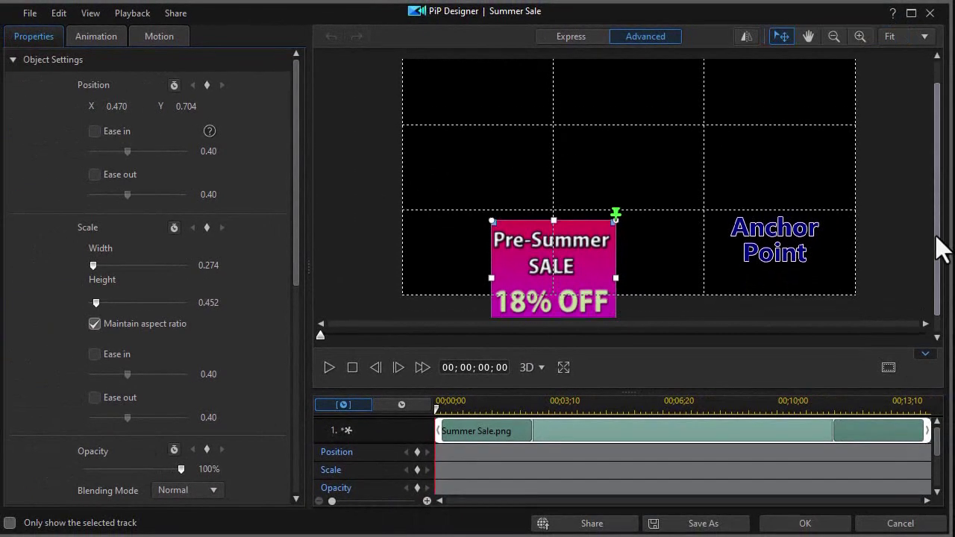
# Step through the anchor point keyframes, from the first through 4;08 to the last
pyautogui.scroll(-1, 936, 246)
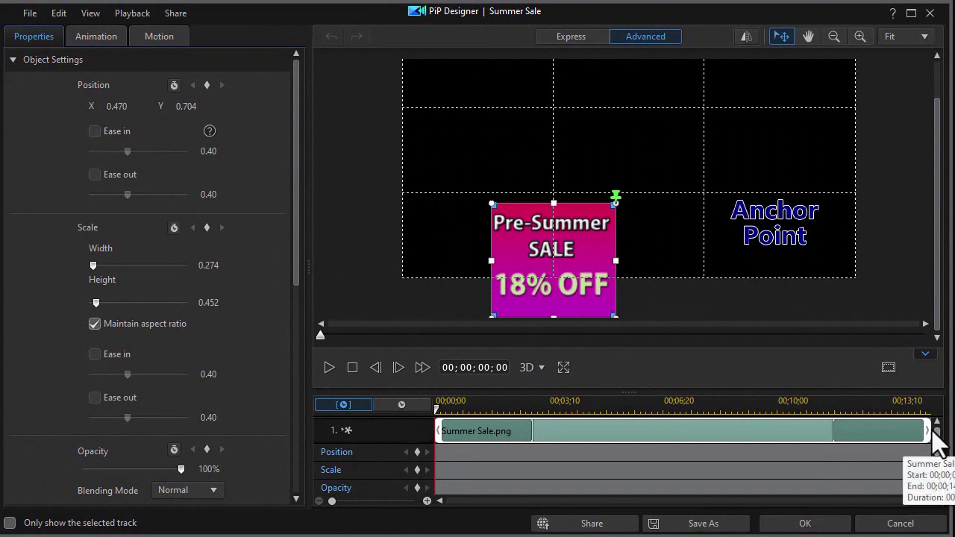
pyautogui.scroll(-5, 942, 451)
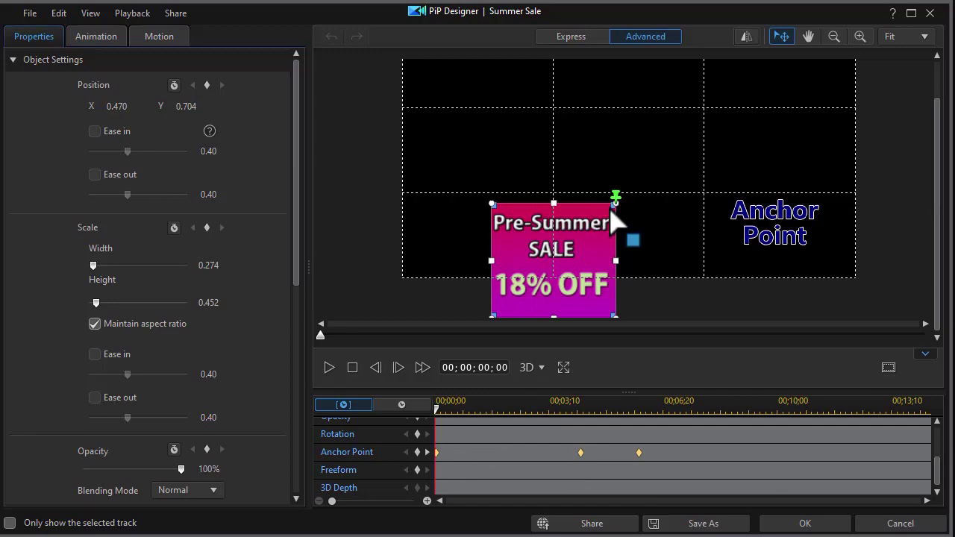
pyautogui.click(426, 452)
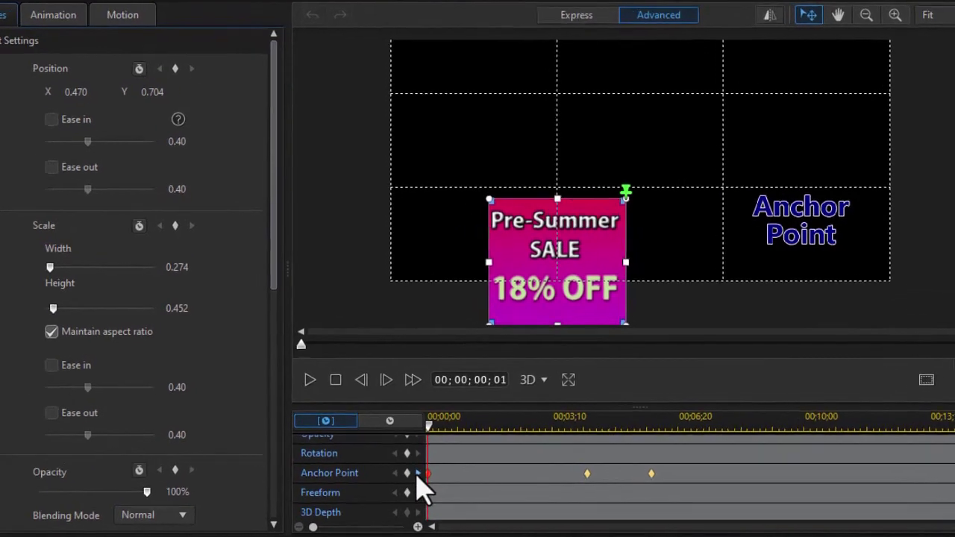
pyautogui.click(427, 452)
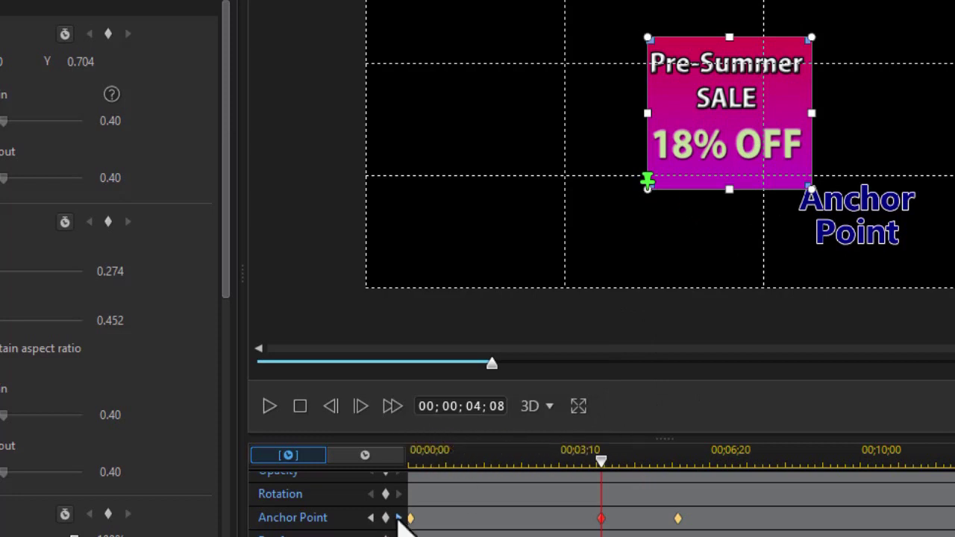
pyautogui.click(399, 518)
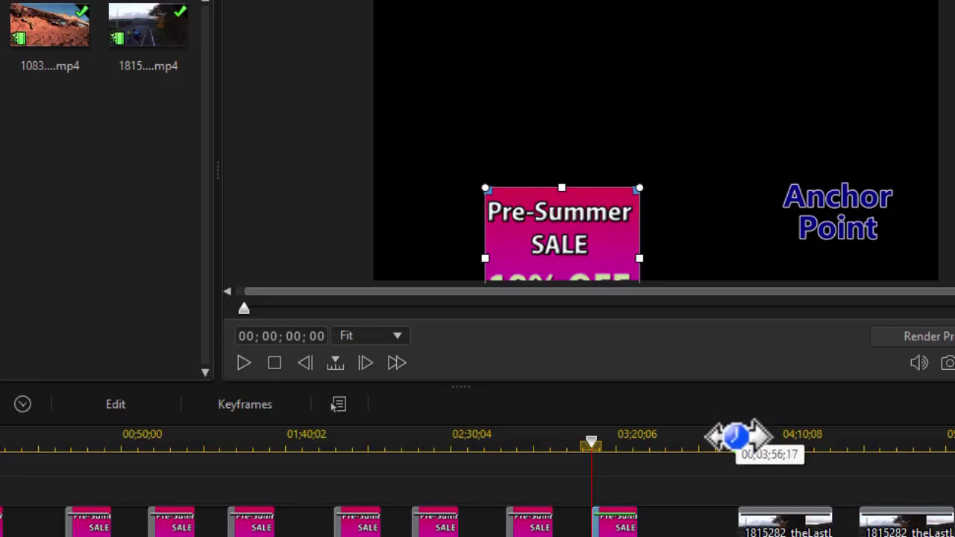
# Play the video clips from about 03;57;05 in the preview
pyautogui.click(739, 442)
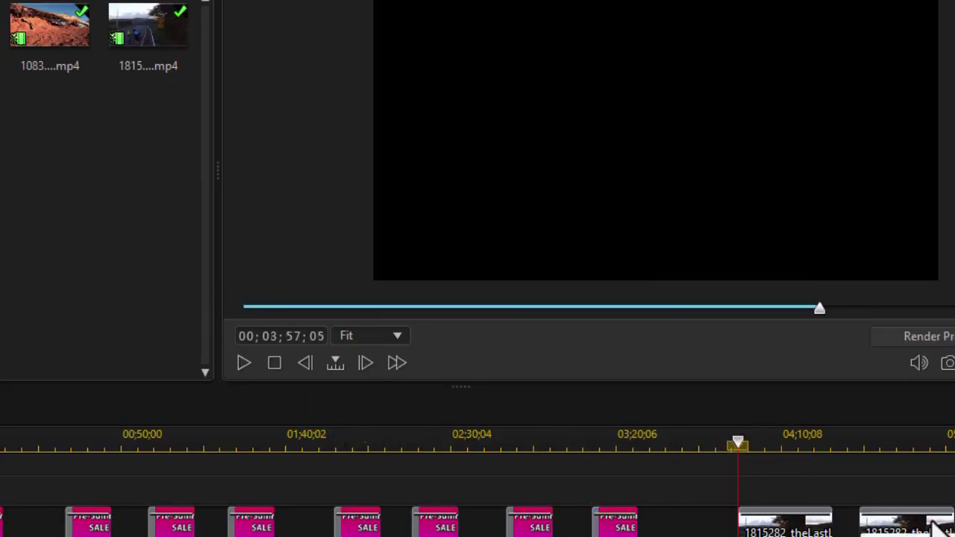
pyautogui.scroll(-1, 478, 507)
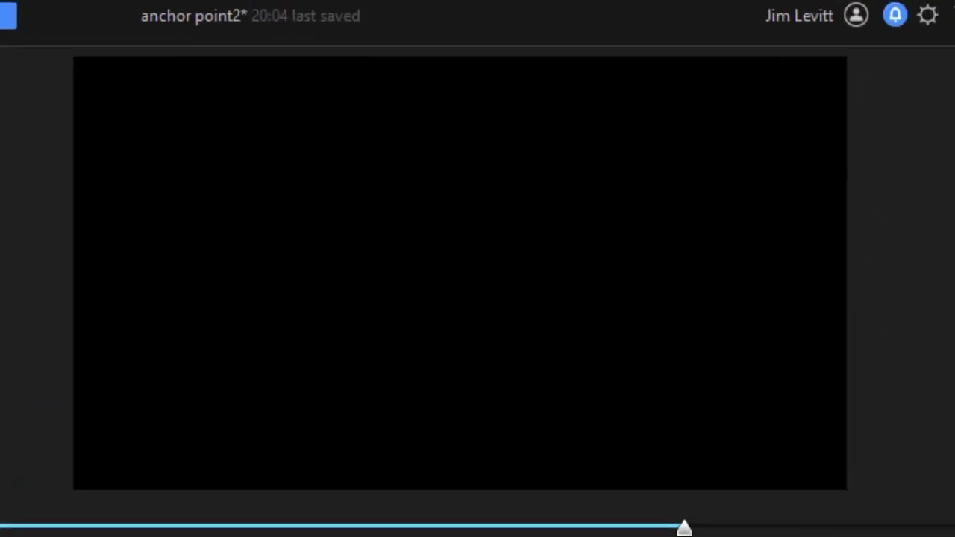
pyautogui.press('space')
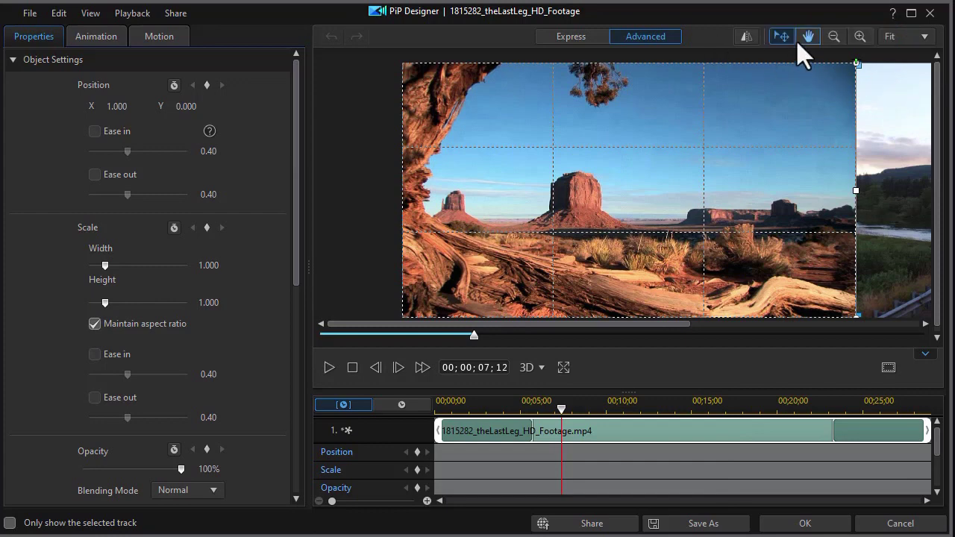
# Zoom the PiP Designer canvas to 94%, rewind to 0, and jump to the Anchor Point keyframe
pyautogui.click(833, 36)
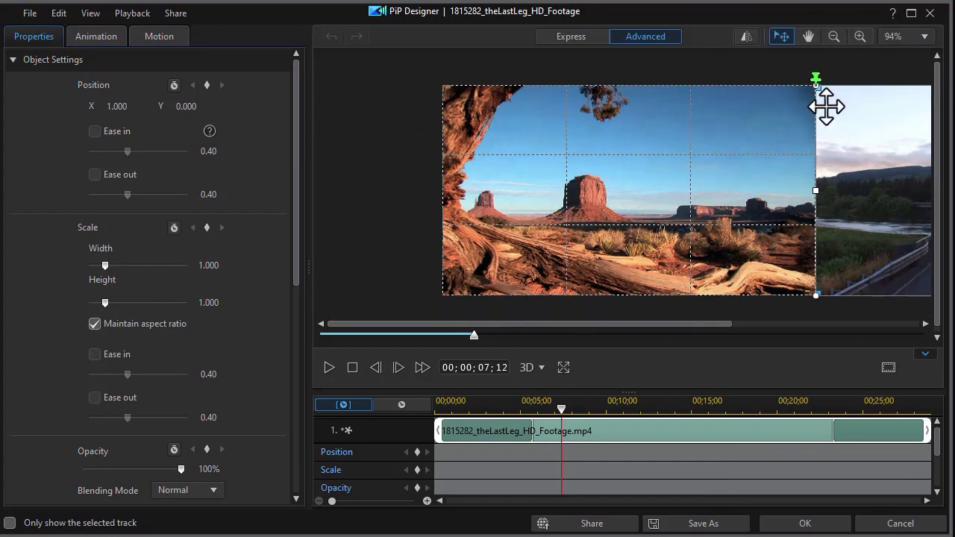
pyautogui.moveTo(561, 411); pyautogui.dragTo(409, 432)
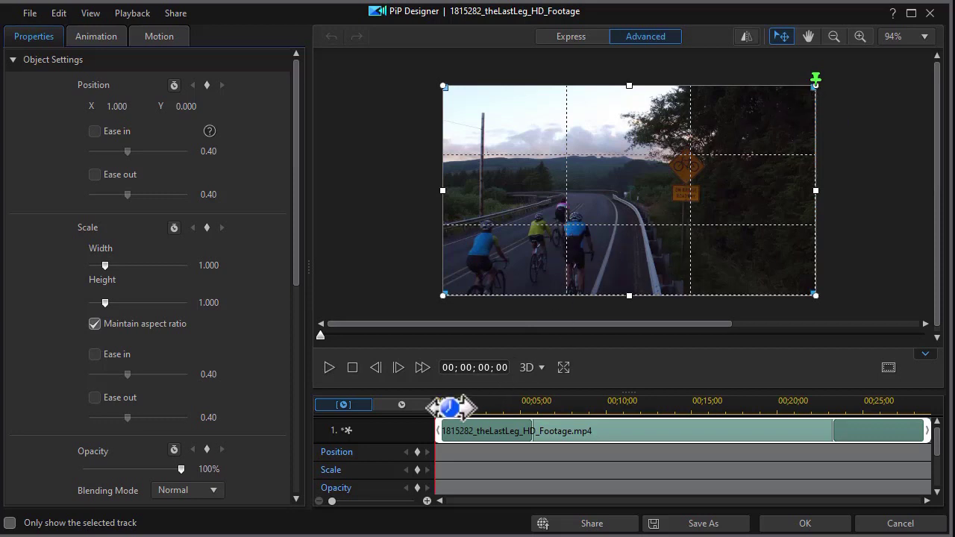
pyautogui.moveTo(936, 440); pyautogui.dragTo(939, 483)
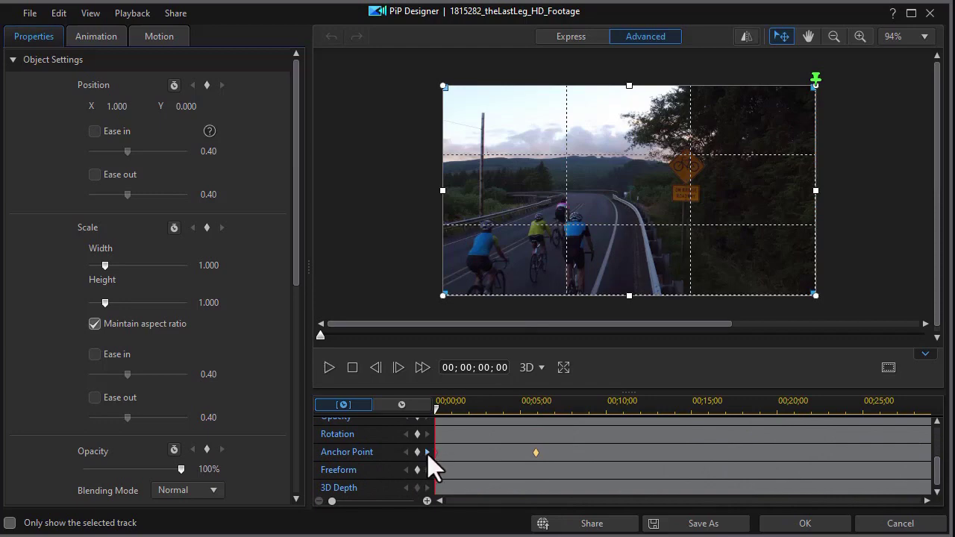
pyautogui.click(427, 453)
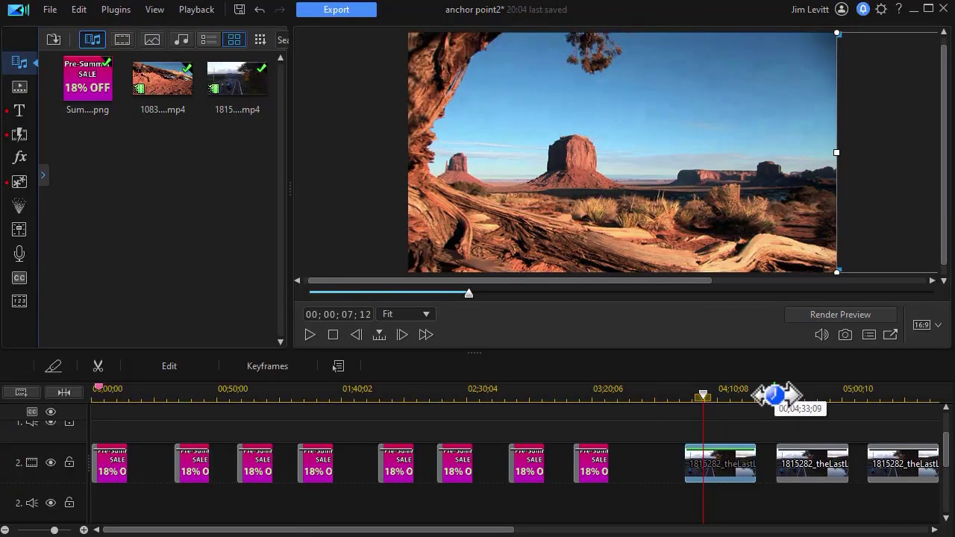
# Play the next road clip in the preview from 04;33;09, then stop playback
pyautogui.click(776, 395)
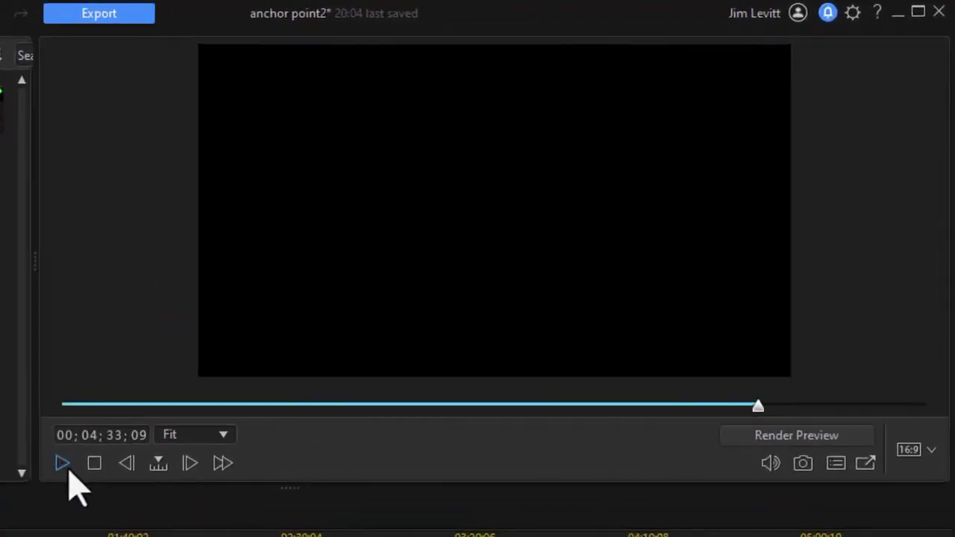
pyautogui.click(66, 466)
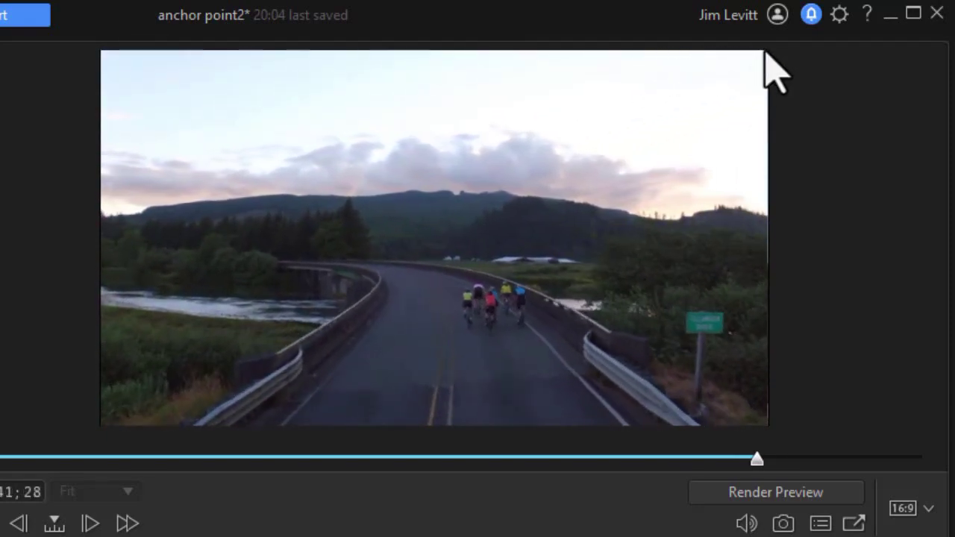
pyautogui.press('space')
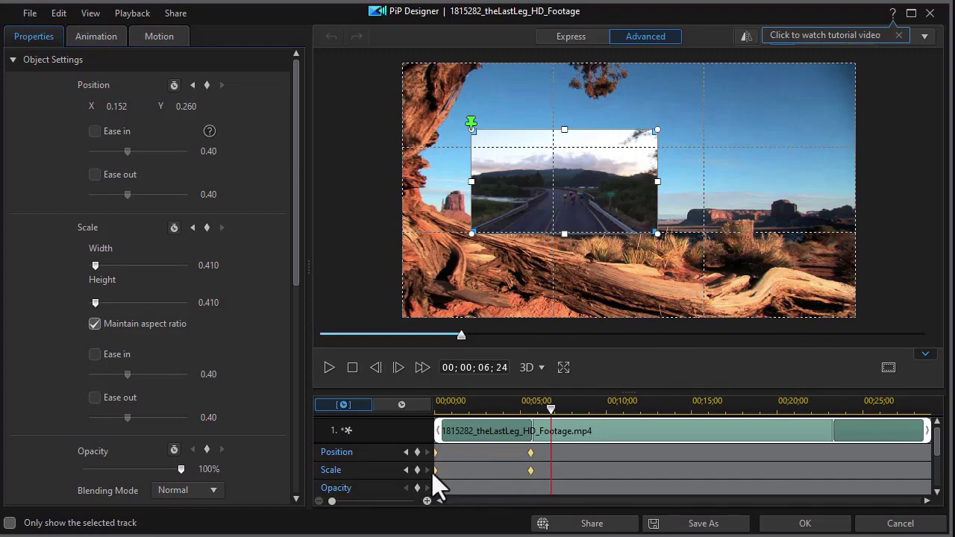
pyautogui.scroll(-1, 940, 442)
pyautogui.scroll(-2, 940, 444)
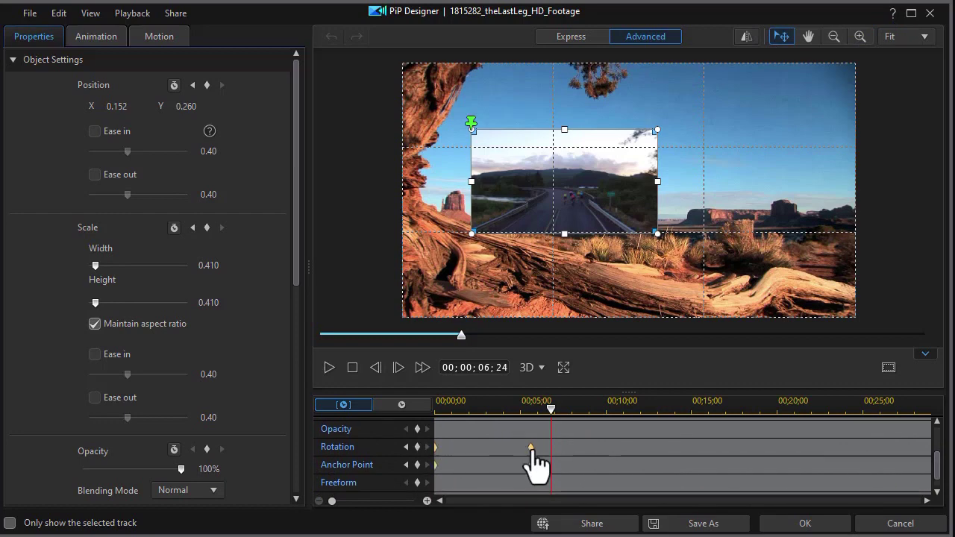
pyautogui.click(406, 465)
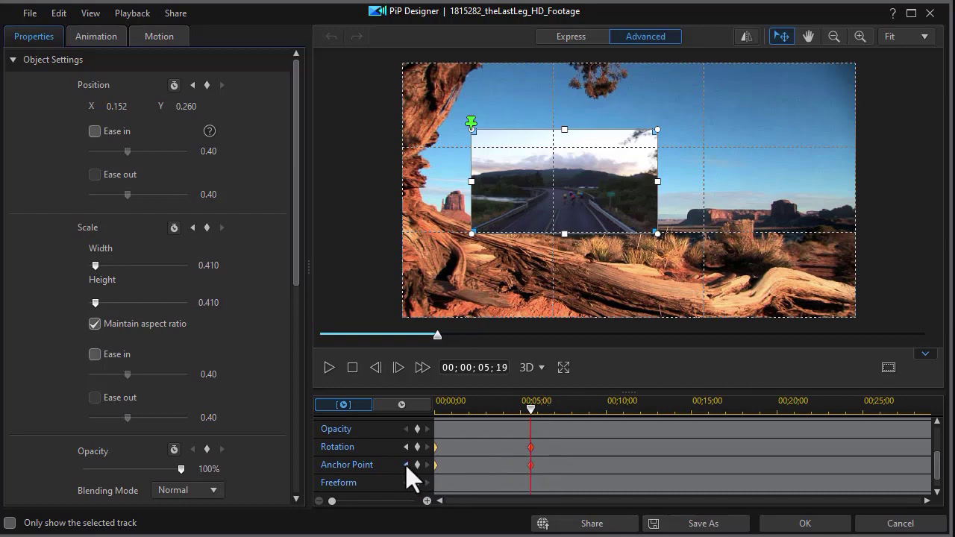
pyautogui.click(407, 465)
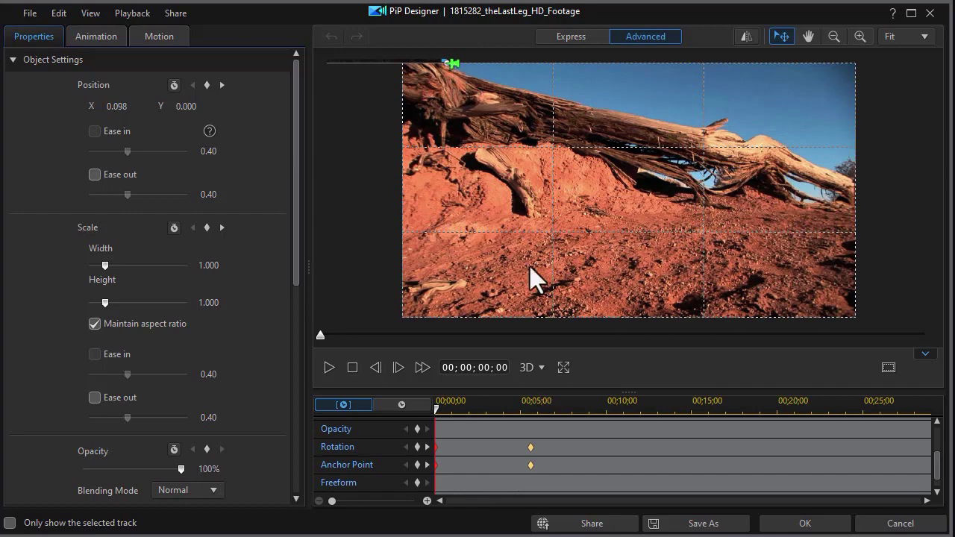
pyautogui.click(426, 465)
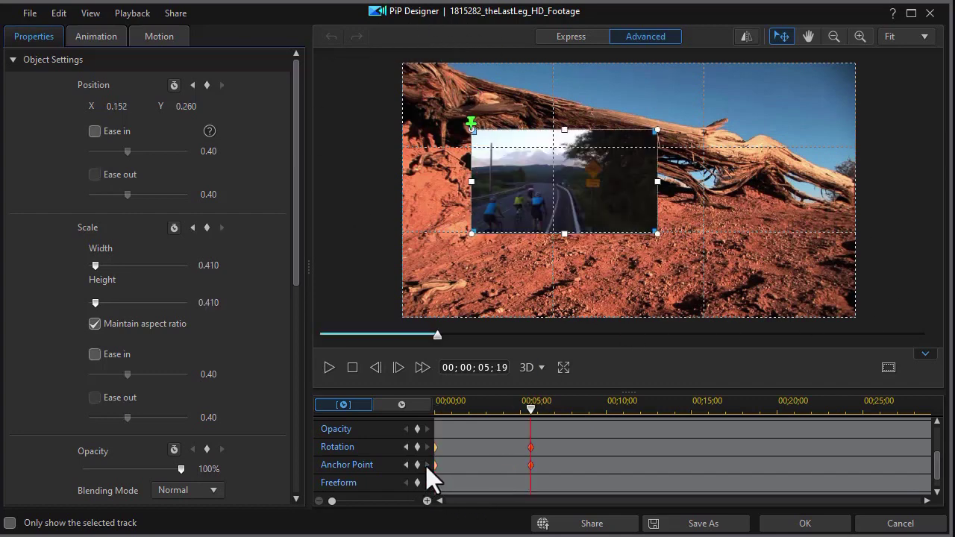